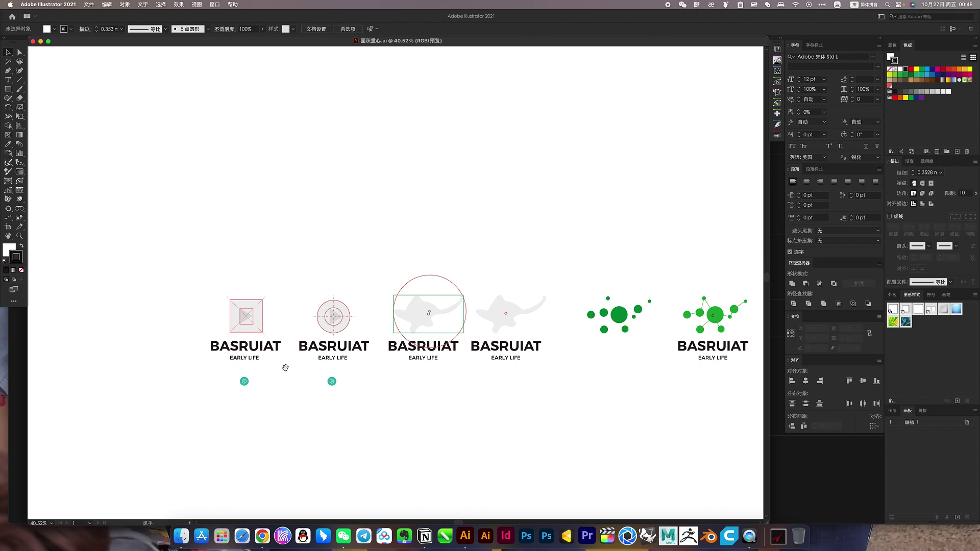
# Zoom in on the two cat logos and direct-select the right cat shape to view its anchors.
pyautogui.moveTo(596, 336); pyautogui.dragTo(420, 340)
pyautogui.moveTo(320, 322); pyautogui.dragTo(451, 323)
pyautogui.moveTo(384, 351); pyautogui.dragTo(458, 323)
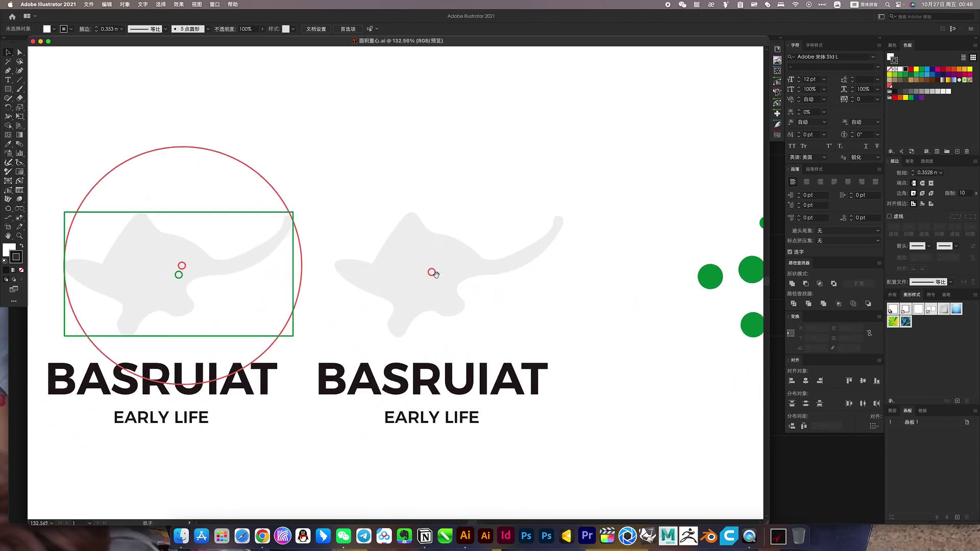
pyautogui.hscroll(-5, 407, 299)
pyautogui.hscroll(2, 476, 309)
pyautogui.scroll(1, 328, 320)
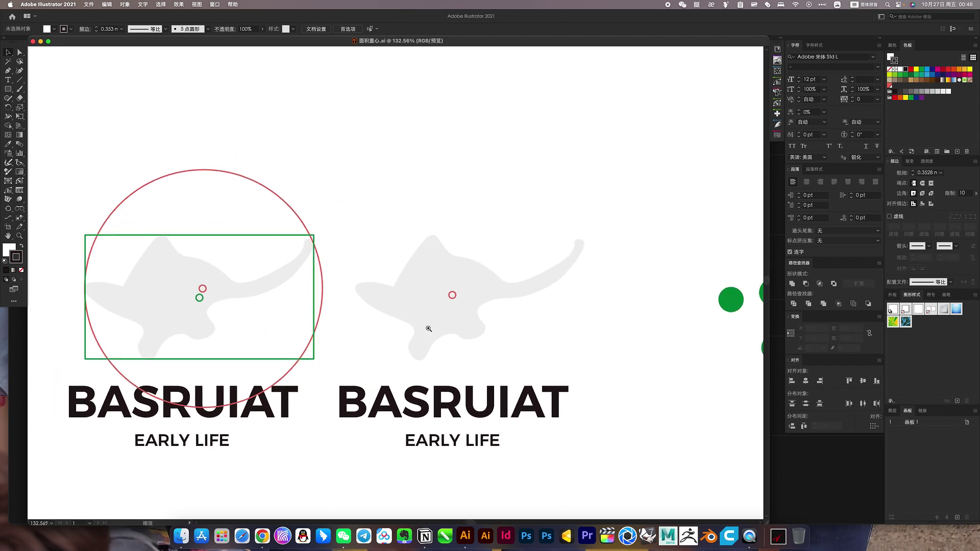
pyautogui.moveTo(429, 329); pyautogui.dragTo(459, 324)
pyautogui.click(464, 316)
pyautogui.scroll(-2, 456, 323)
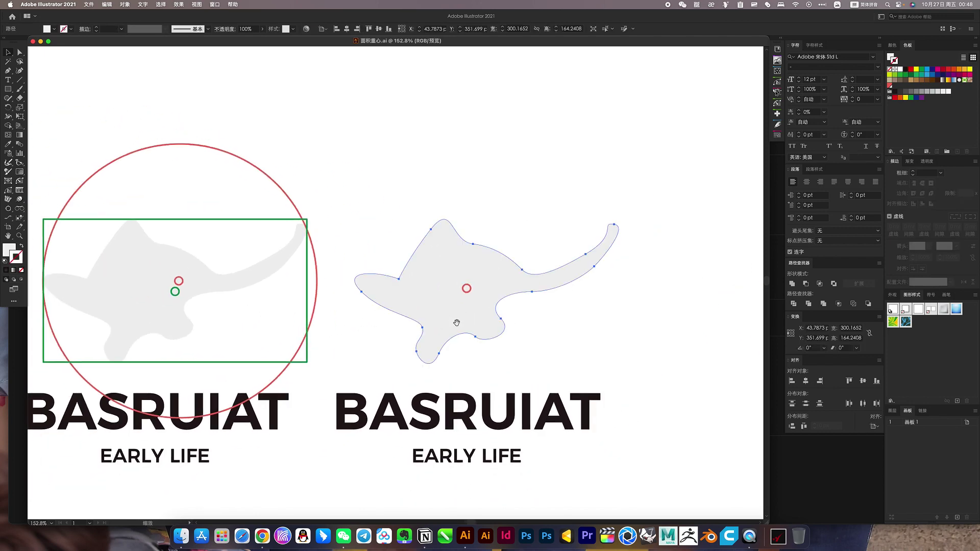
pyautogui.hscroll(2, 457, 322)
pyautogui.hscroll(-5, 426, 321)
pyautogui.hscroll(-3, 251, 291)
pyautogui.hscroll(-2, 308, 326)
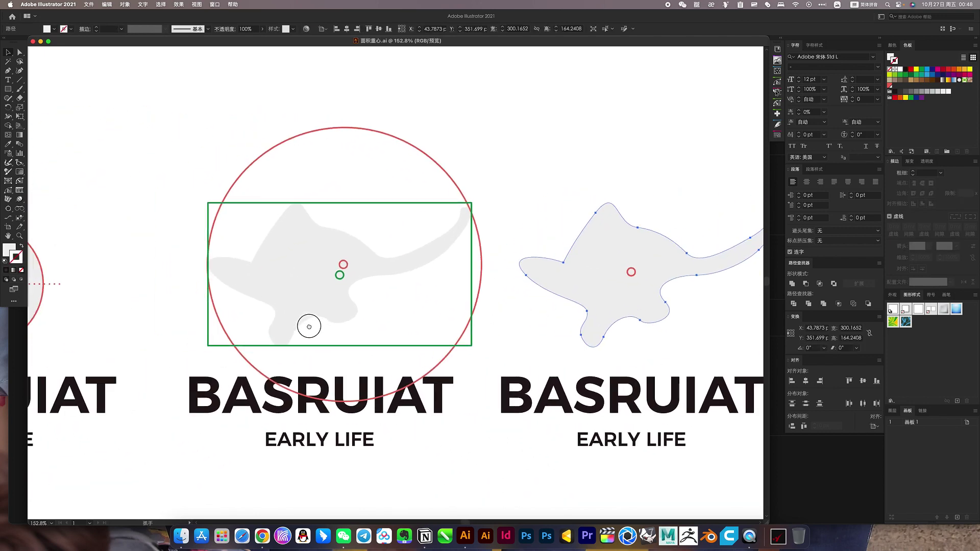
pyautogui.press('v')
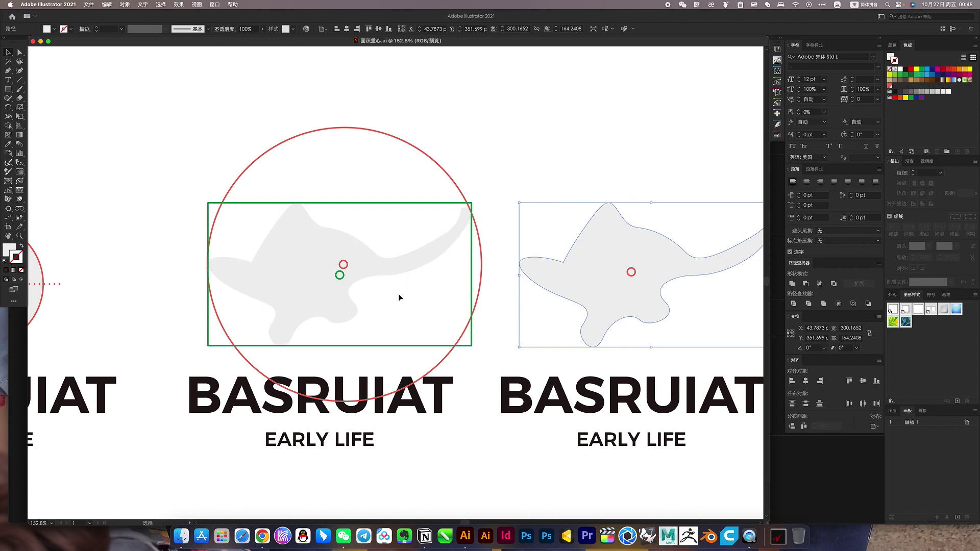
# Centre the view on the right cat logo and select its shape together with its text.
pyautogui.moveTo(299, 284); pyautogui.dragTo(243, 289)
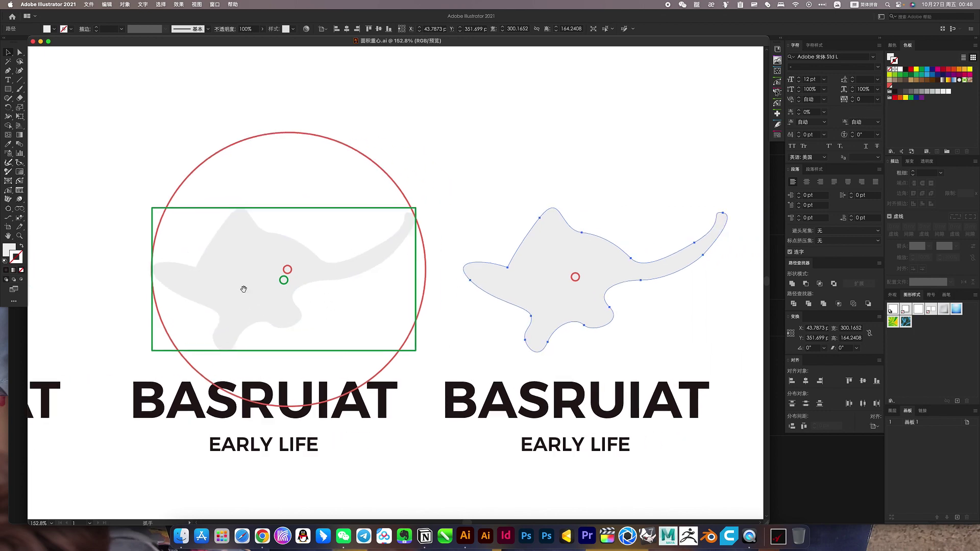
pyautogui.moveTo(544, 303); pyautogui.dragTo(399, 288)
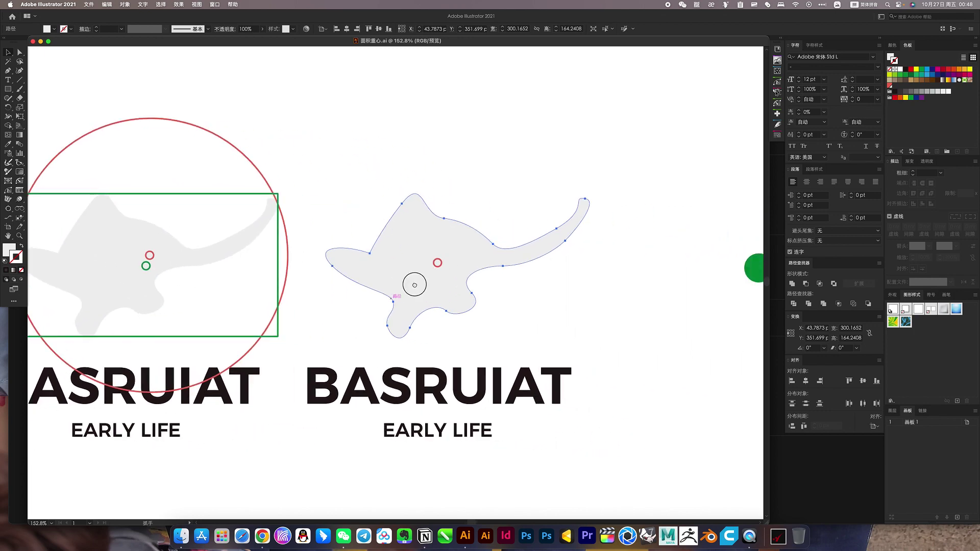
pyautogui.scroll(-3, 414, 285)
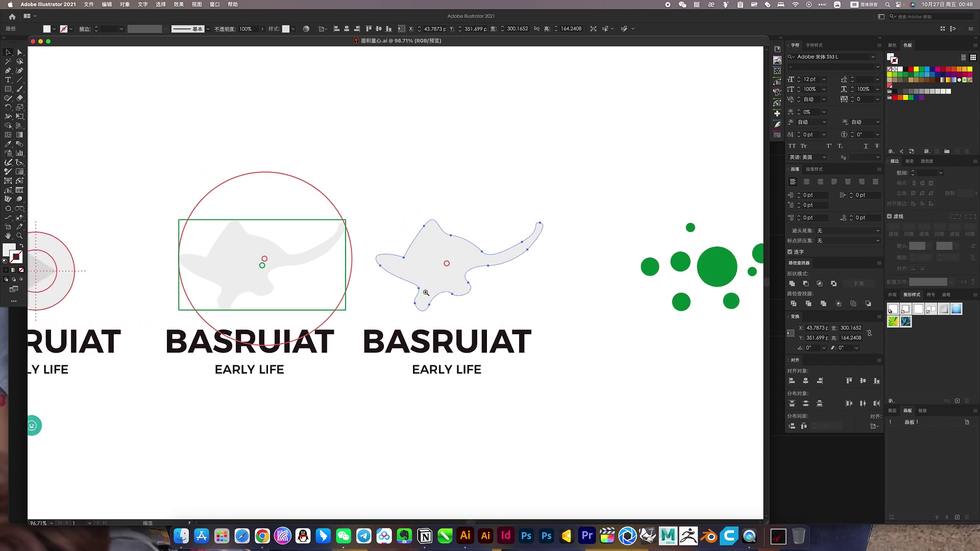
pyautogui.scroll(3, 425, 292)
pyautogui.hscroll(1, 444, 294)
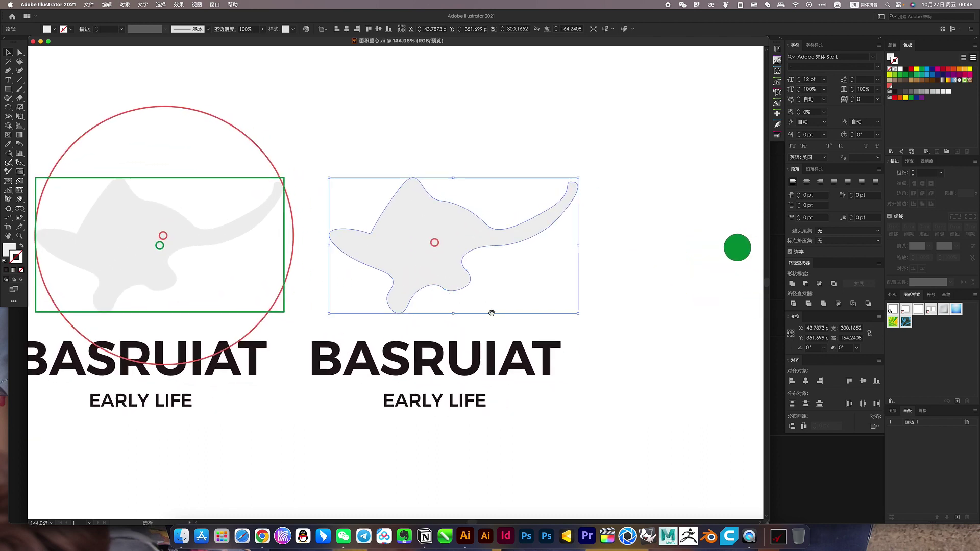
pyautogui.scroll(-2, 491, 312)
pyautogui.scroll(-2, 449, 285)
pyautogui.moveTo(496, 375)
pyautogui.mouseDown()
pyautogui.moveTo(395, 236)
pyautogui.moveTo(406, 416)
pyautogui.moveTo(408, 274)
pyautogui.moveTo(395, 346)
pyautogui.mouseUp()
# Pick out the lower logo's grey cat shape and its BASRUIAT text.
pyautogui.click(513, 363)
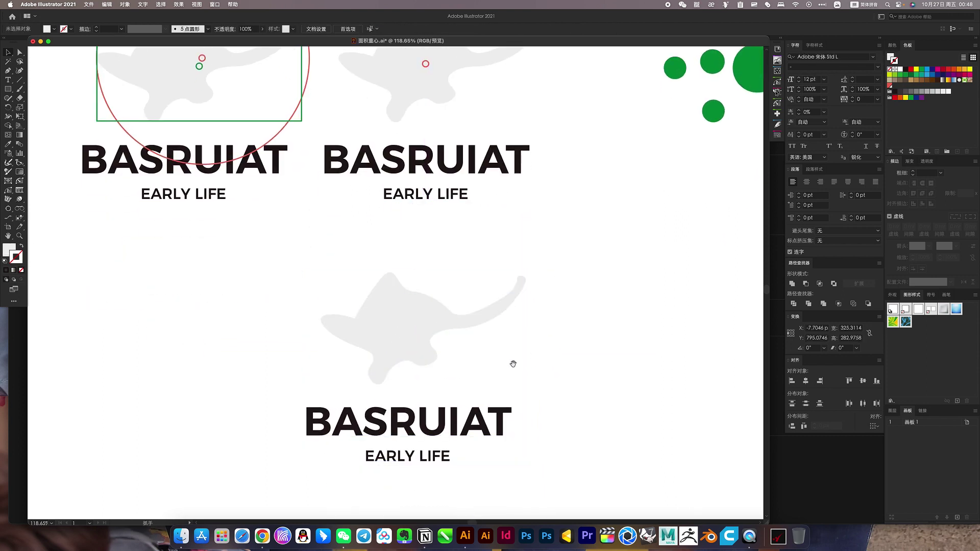
pyautogui.scroll(-2, 512, 364)
pyautogui.moveTo(525, 440); pyautogui.dragTo(378, 295)
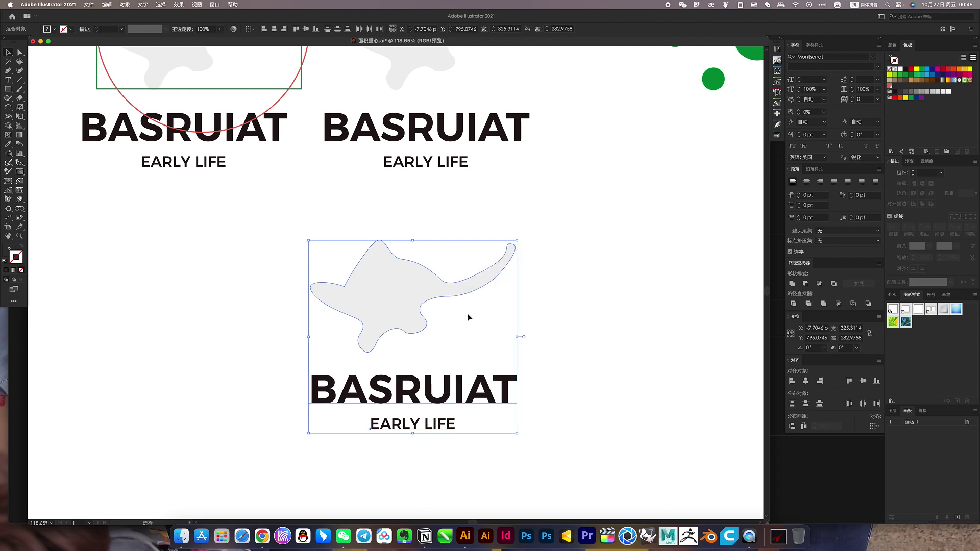
pyautogui.click(546, 330)
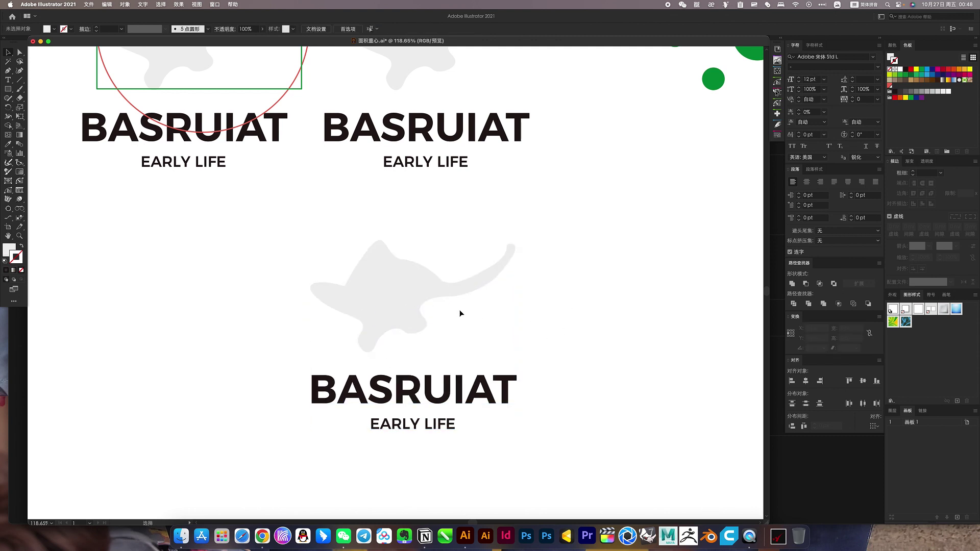
pyautogui.moveTo(431, 318); pyautogui.dragTo(432, 323)
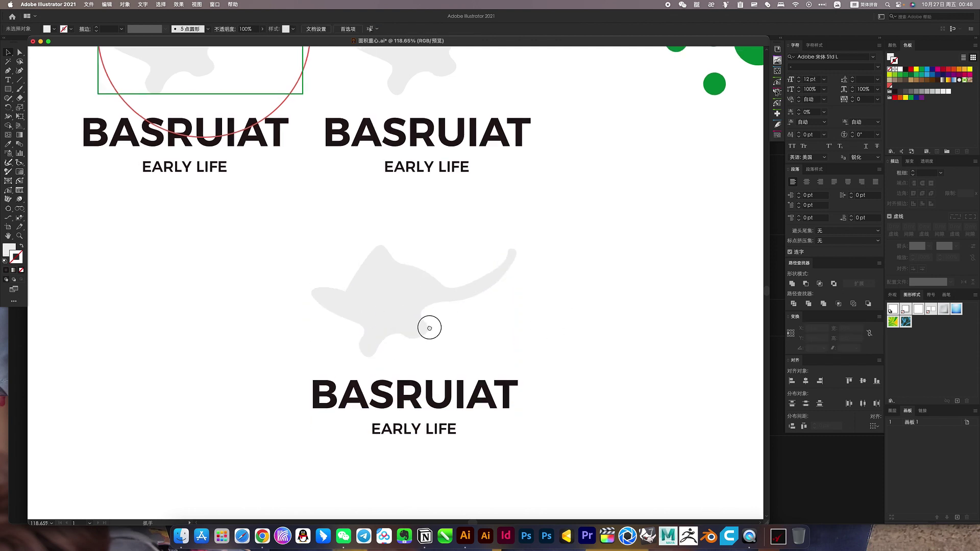
pyautogui.click(390, 288)
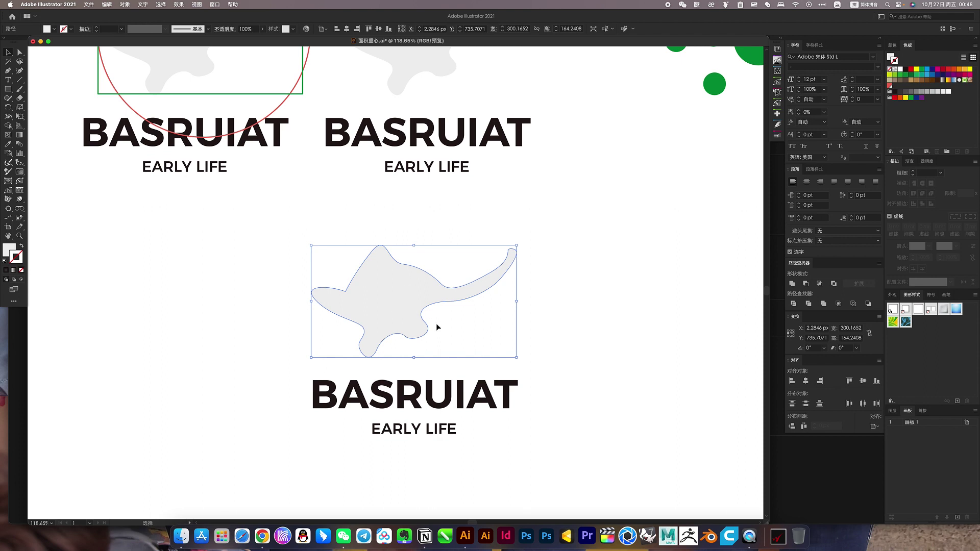
pyautogui.moveTo(438, 328); pyautogui.dragTo(386, 323)
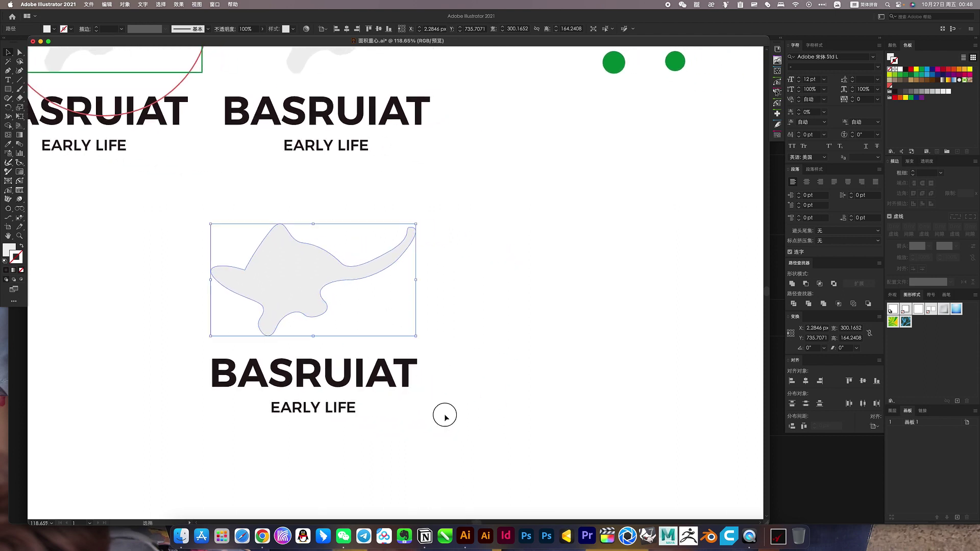
# Horizontally centre the cat shape over the text, then Option-drag a copy to the right.
pyautogui.moveTo(446, 414); pyautogui.dragTo(278, 265)
pyautogui.click(442, 306)
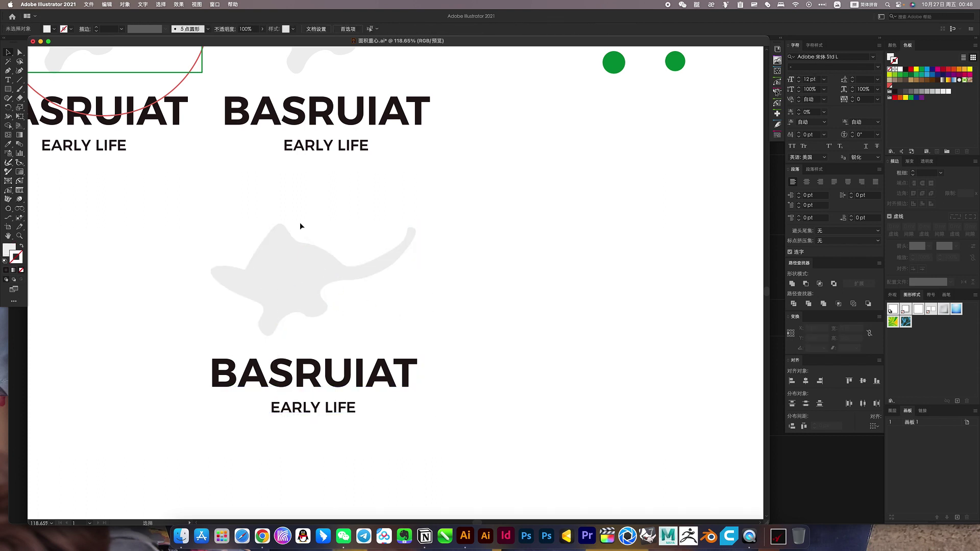
pyautogui.click(306, 284)
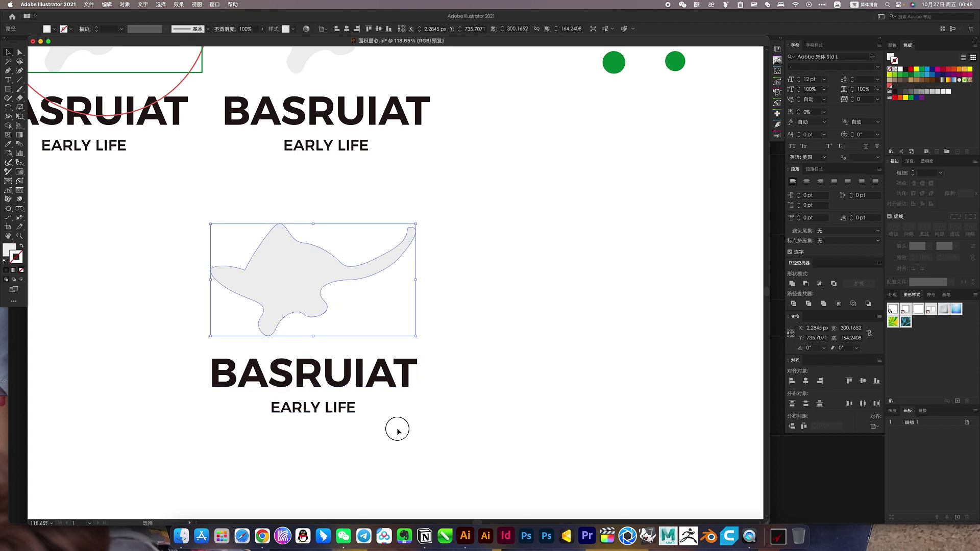
pyautogui.moveTo(293, 300)
pyautogui.mouseDown()
pyautogui.moveTo(572, 301)
pyautogui.moveTo(413, 319)
pyautogui.mouseUp()
# Run the 面积重心 script on the copied cat shape and give its centroid circle a red stroke.
pyautogui.click(551, 324)
pyautogui.click(370, 274)
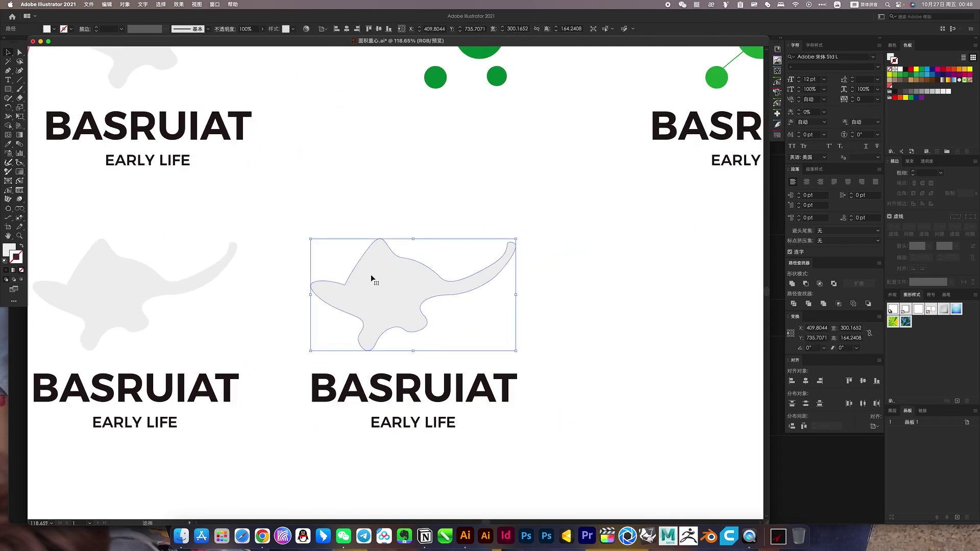
pyautogui.click(87, 4)
pyautogui.moveTo(90, 192)
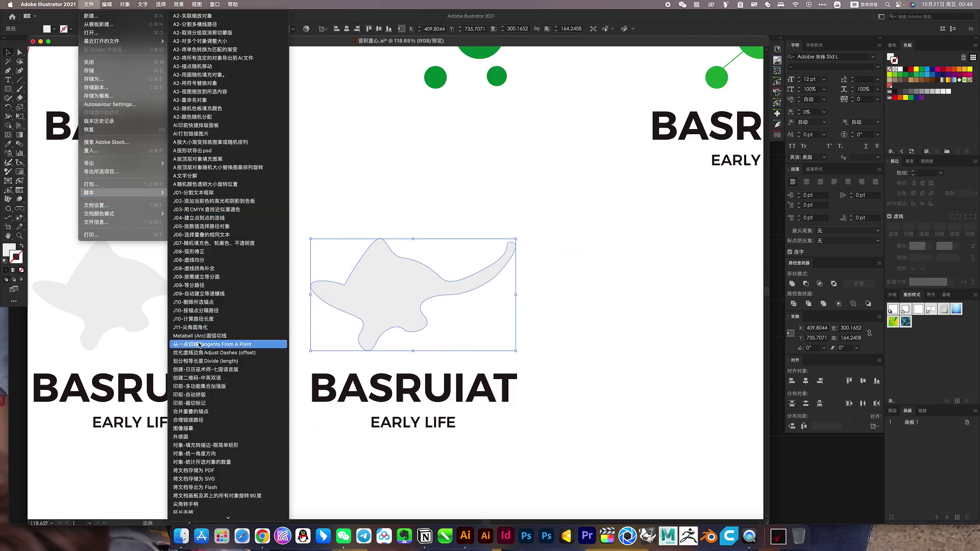
pyautogui.scroll(-10, 189, 503)
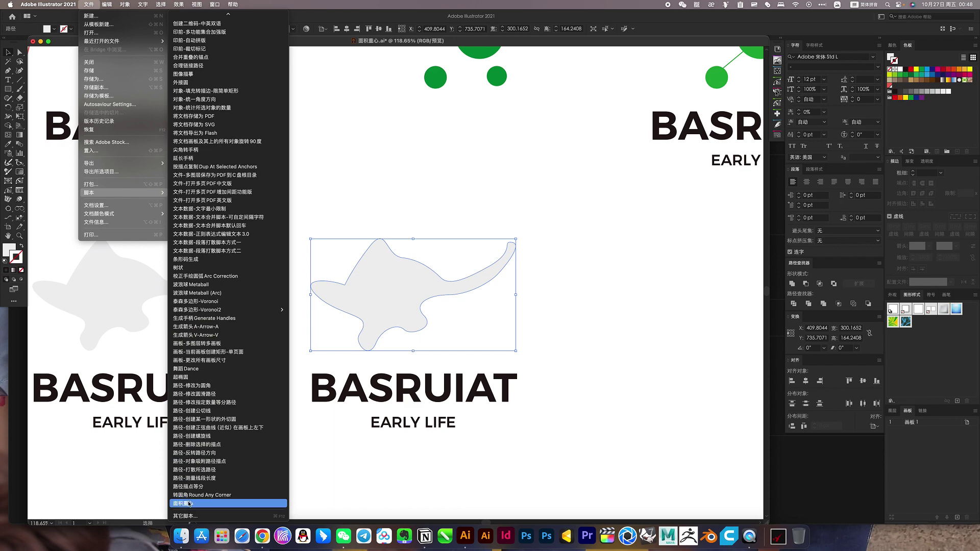
pyautogui.click(188, 503)
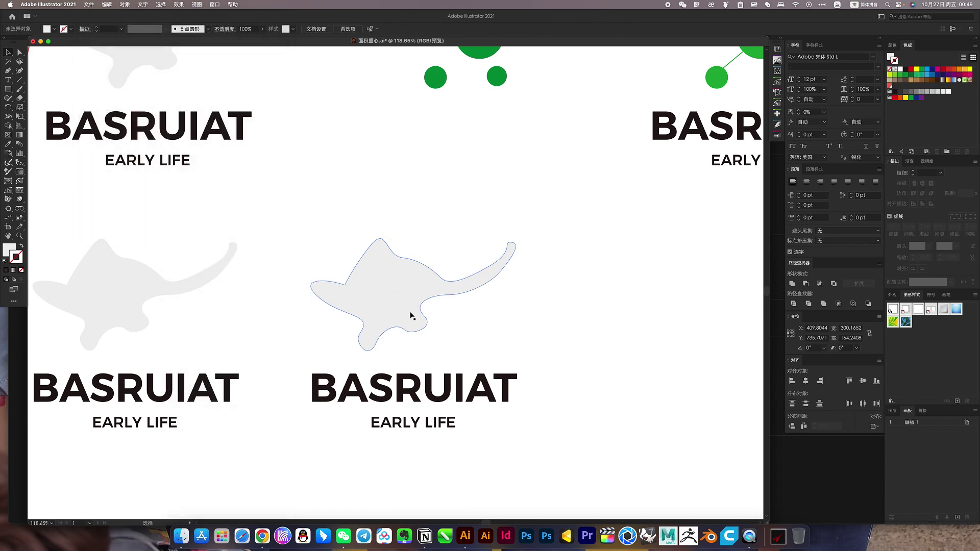
pyautogui.doubleClick(398, 292)
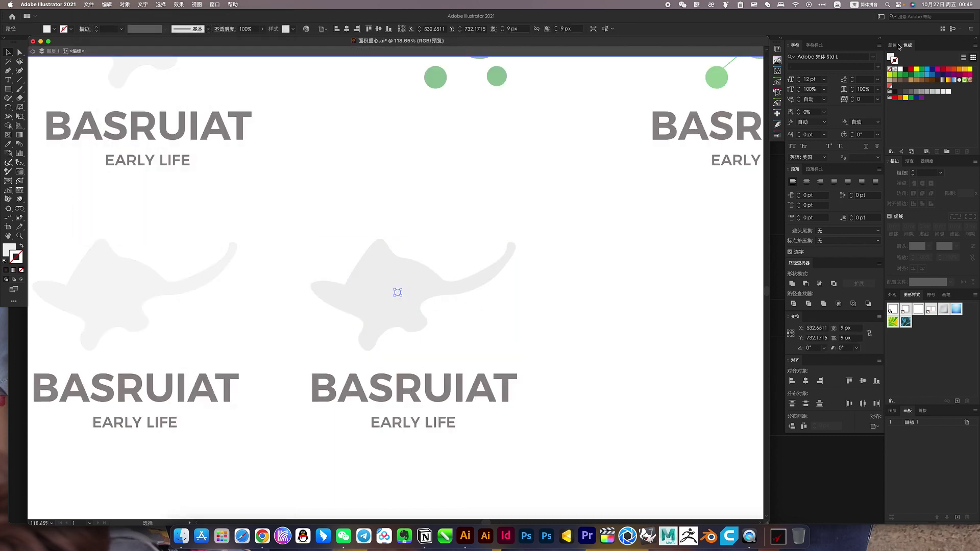
pyautogui.click(910, 70)
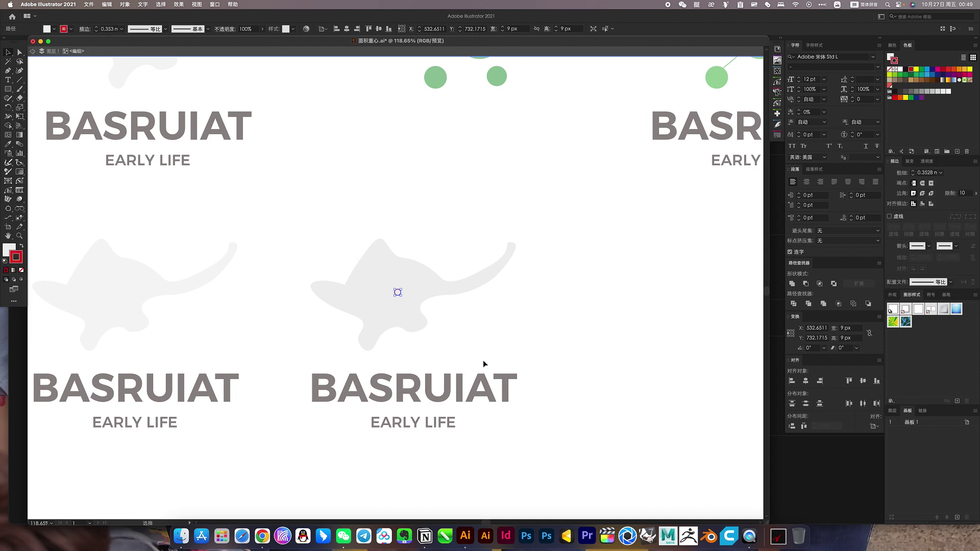
pyautogui.click(400, 294)
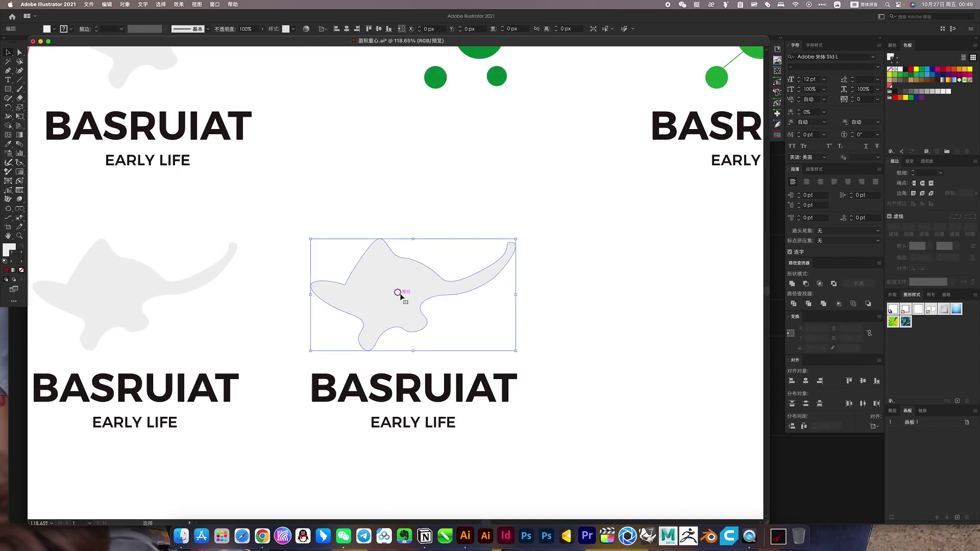
pyautogui.hotkey('ctrl', 'shift', 'a')
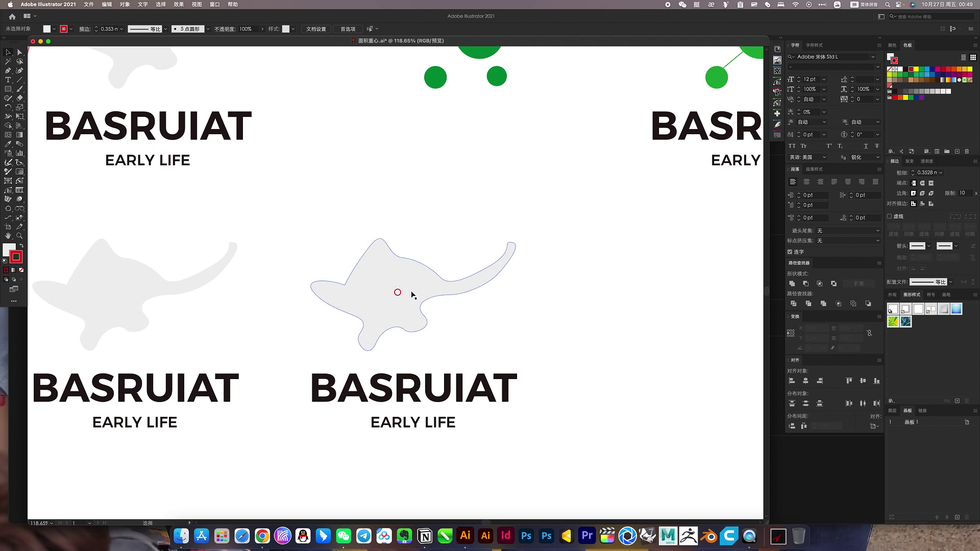
# With the centroid circle as key object, horizontally centre the BASRUIAT/EARLY LIFE text on it.
pyautogui.click(411, 295)
pyautogui.hotkey('ctrl', 'shift', 'a')
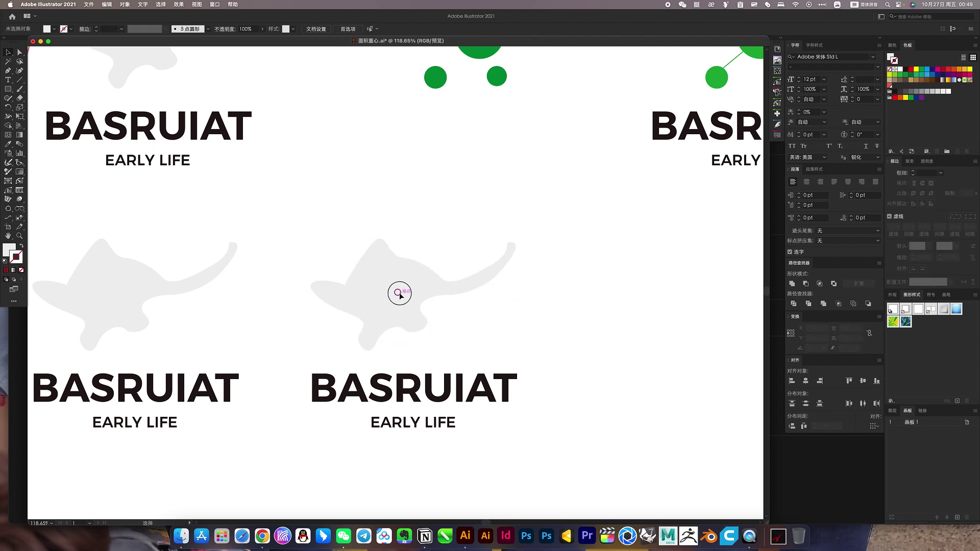
pyautogui.click(398, 292)
pyautogui.keyDown('shift'); pyautogui.click(409, 388); pyautogui.keyUp('shift')
pyautogui.keyDown('shift'); pyautogui.click(413, 421); pyautogui.keyUp('shift')
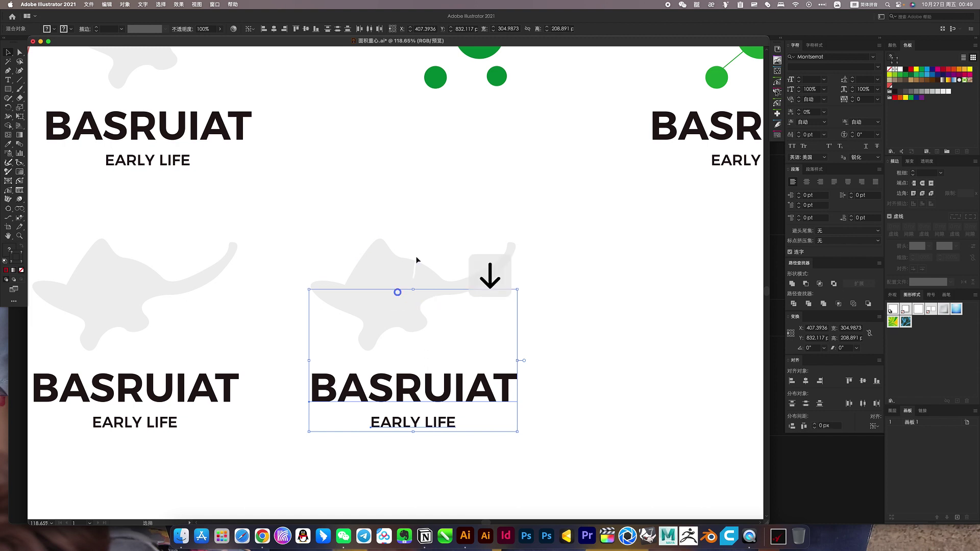
pyautogui.click(549, 313)
pyautogui.click(400, 294)
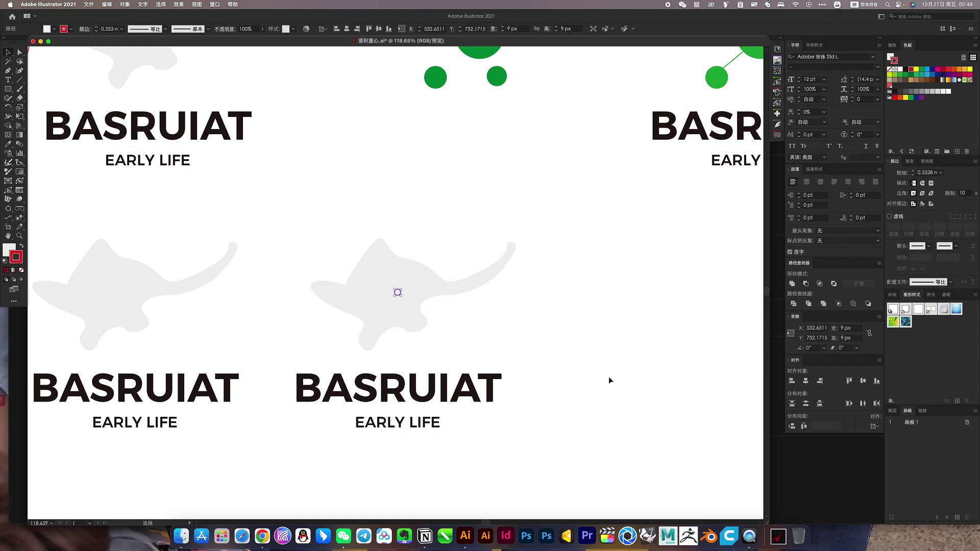
# Zoom in around the centroid circle to check the alignment, then select the cat shape.
pyautogui.hscroll(-5, 609, 379)
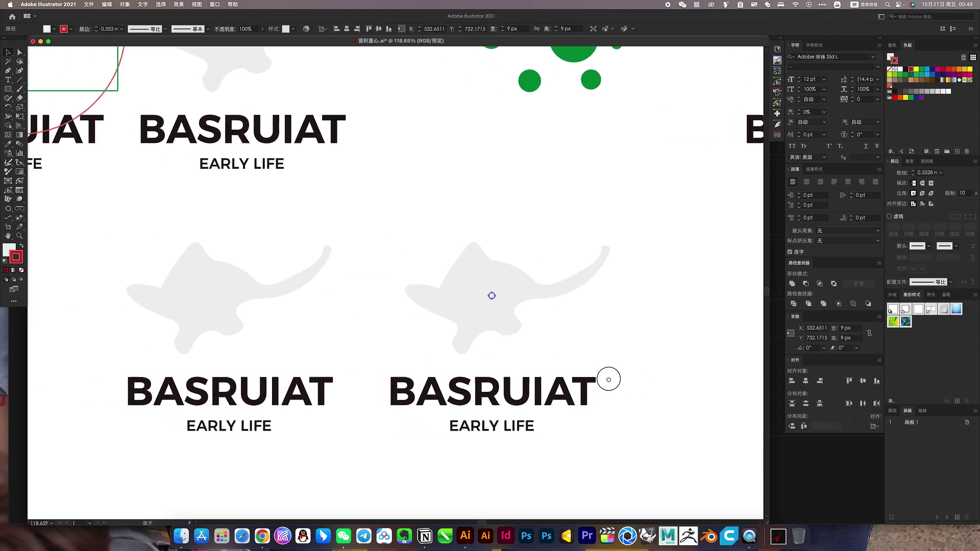
pyautogui.click(521, 337)
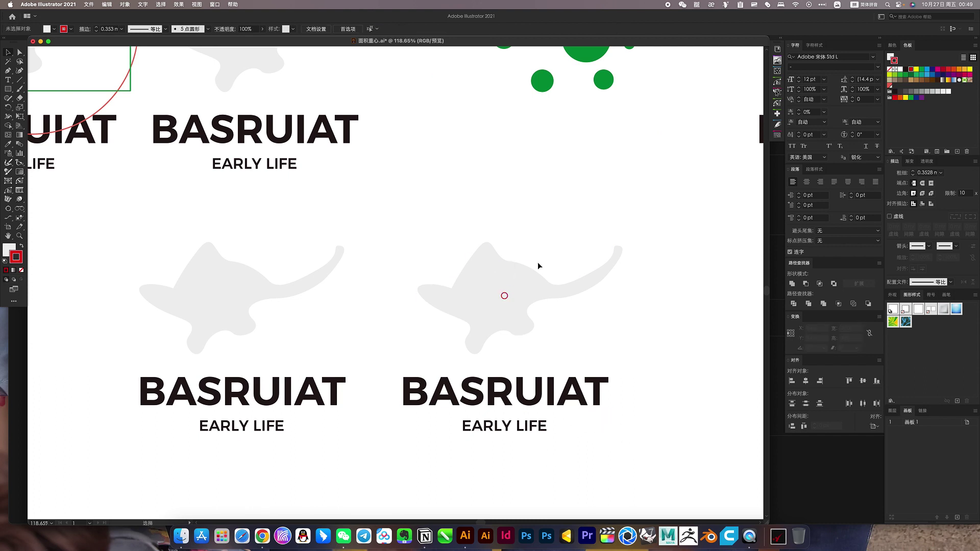
pyautogui.scroll(5, 515, 373)
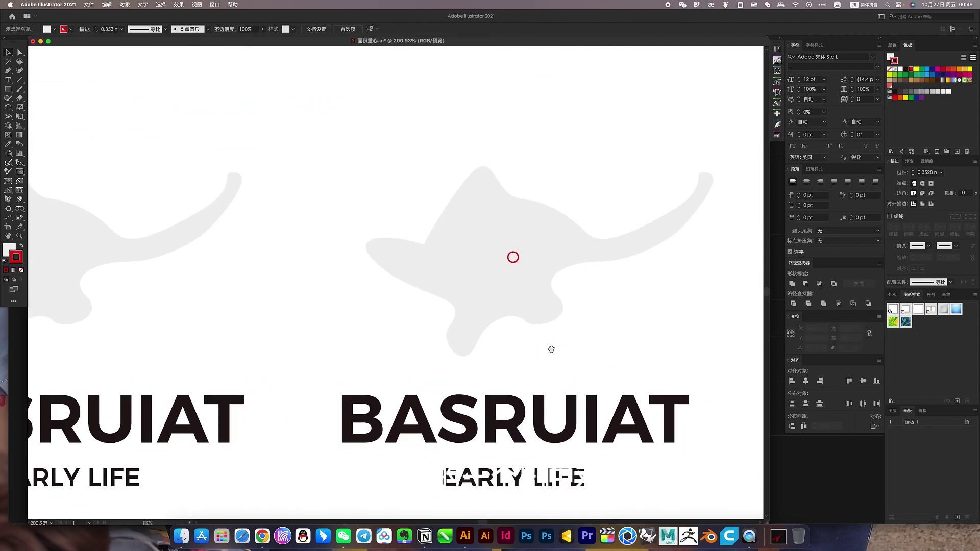
pyautogui.moveTo(551, 346); pyautogui.dragTo(504, 352)
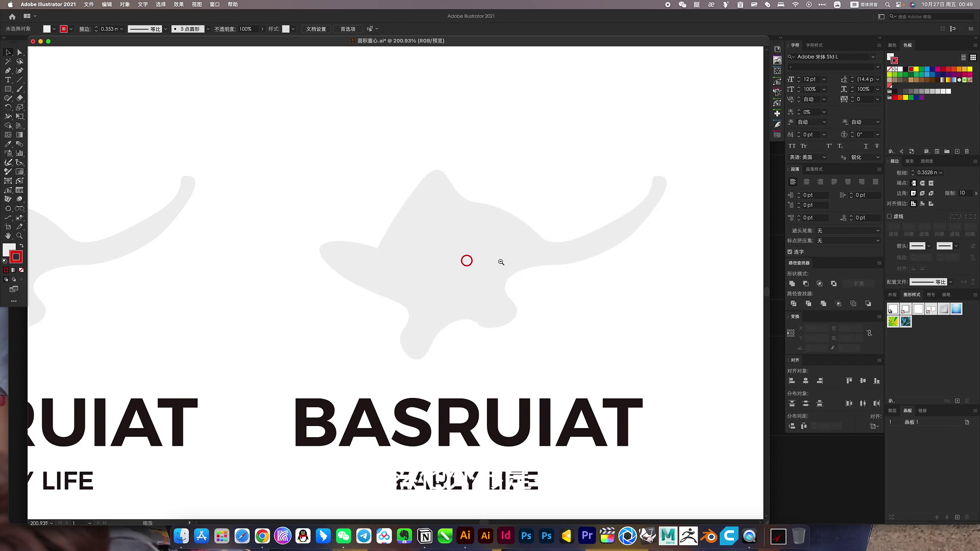
pyautogui.scroll(-5, 501, 262)
pyautogui.scroll(1, 482, 285)
pyautogui.hscroll(-2, 482, 286)
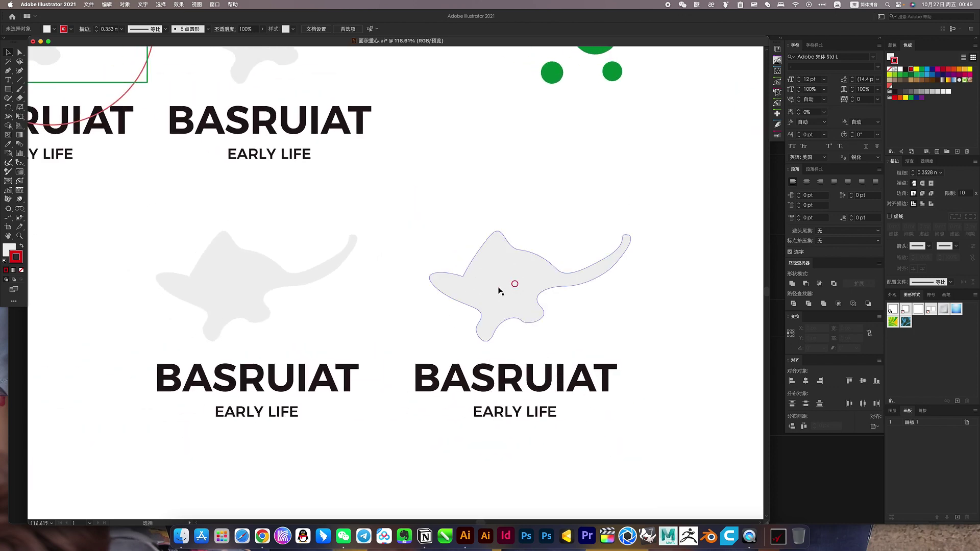
pyautogui.hscroll(-2, 342, 279)
pyautogui.hscroll(-5, 342, 279)
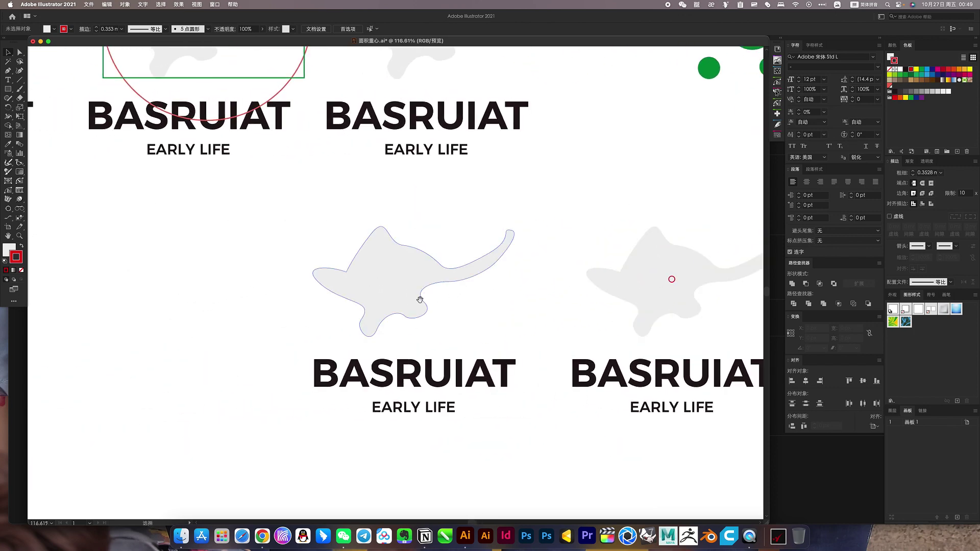
pyautogui.hscroll(1, 419, 299)
pyautogui.click(361, 269)
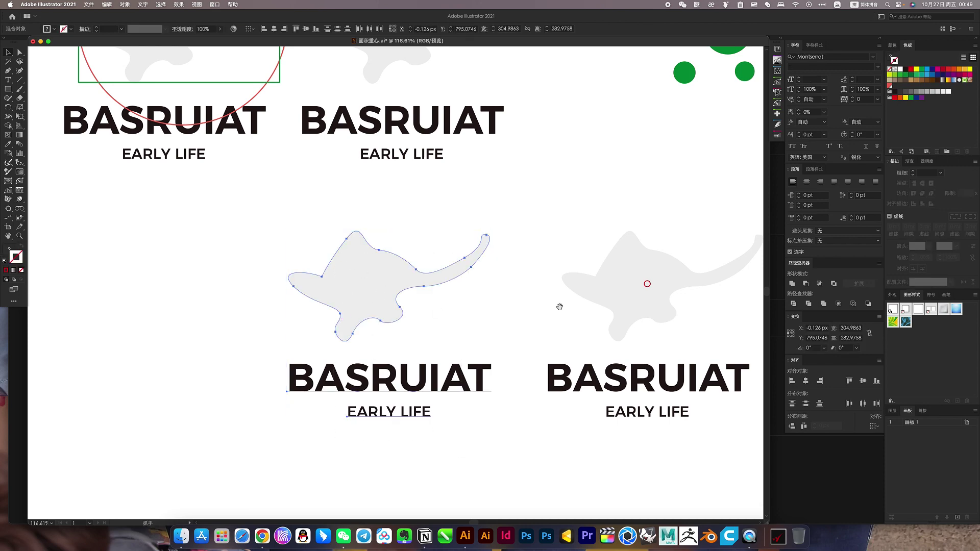
pyautogui.hscroll(10, 560, 306)
pyautogui.scroll(1, 559, 306)
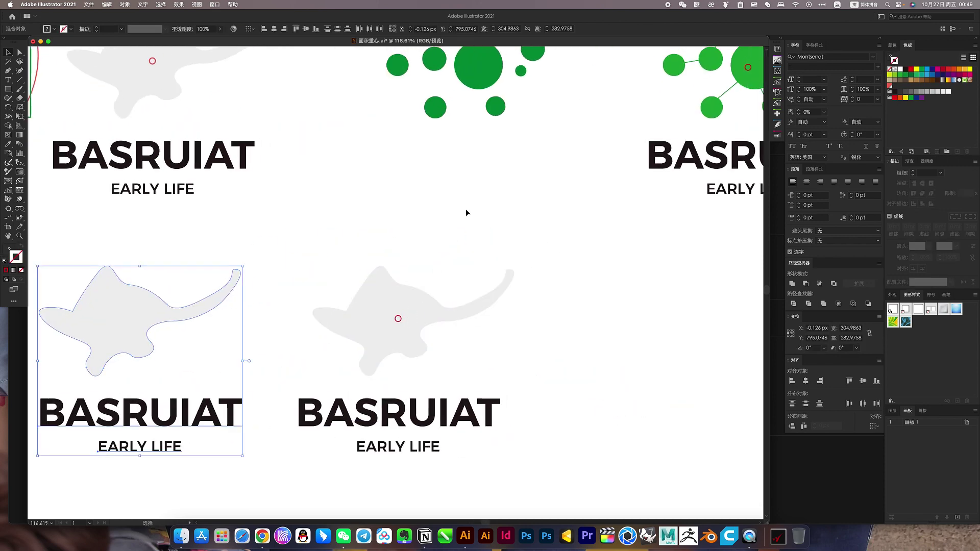
pyautogui.scroll(-5, 466, 212)
# Zoom out and pan across the artboards to the green dot and network logos.
pyautogui.moveTo(153, 148)
pyautogui.mouseDown()
pyautogui.moveTo(434, 258)
pyautogui.moveTo(537, 239)
pyautogui.mouseUp()
pyautogui.moveTo(521, 274); pyautogui.dragTo(484, 244)
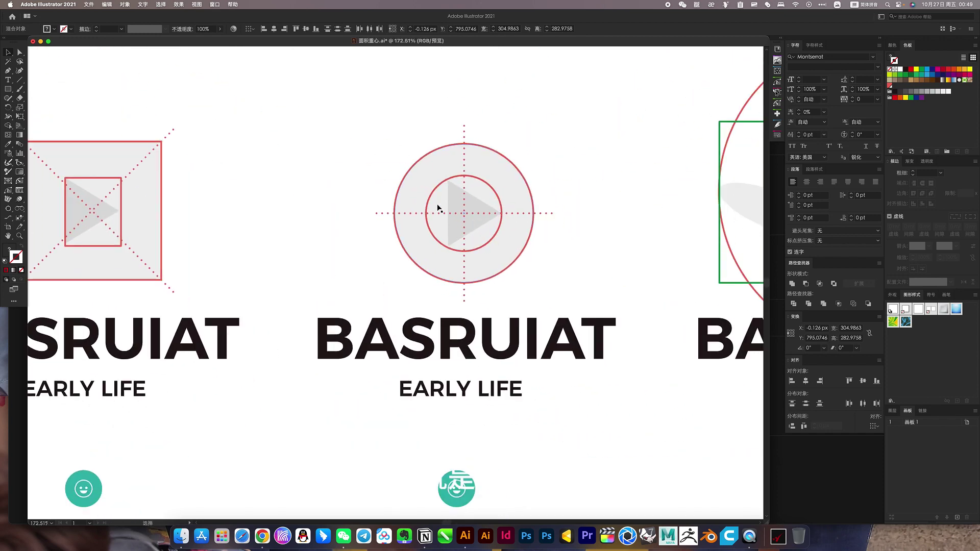
pyautogui.moveTo(160, 266); pyautogui.dragTo(360, 268)
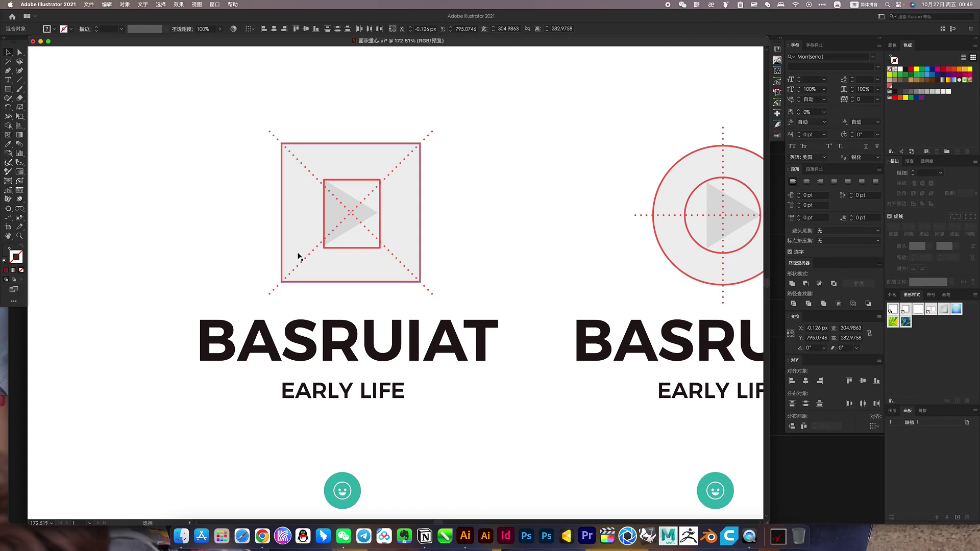
pyautogui.moveTo(485, 286); pyautogui.dragTo(473, 266)
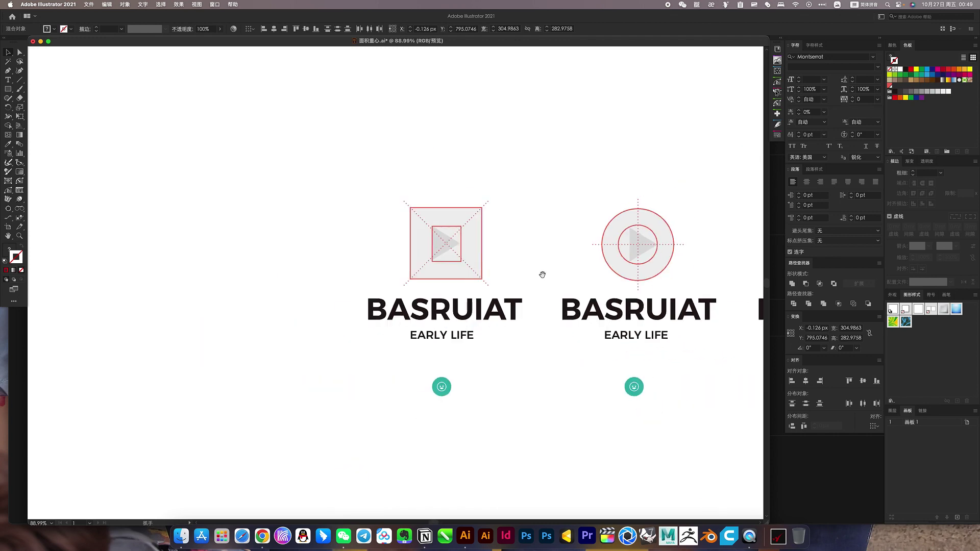
pyautogui.hscroll(10, 540, 274)
pyautogui.hscroll(8, 507, 219)
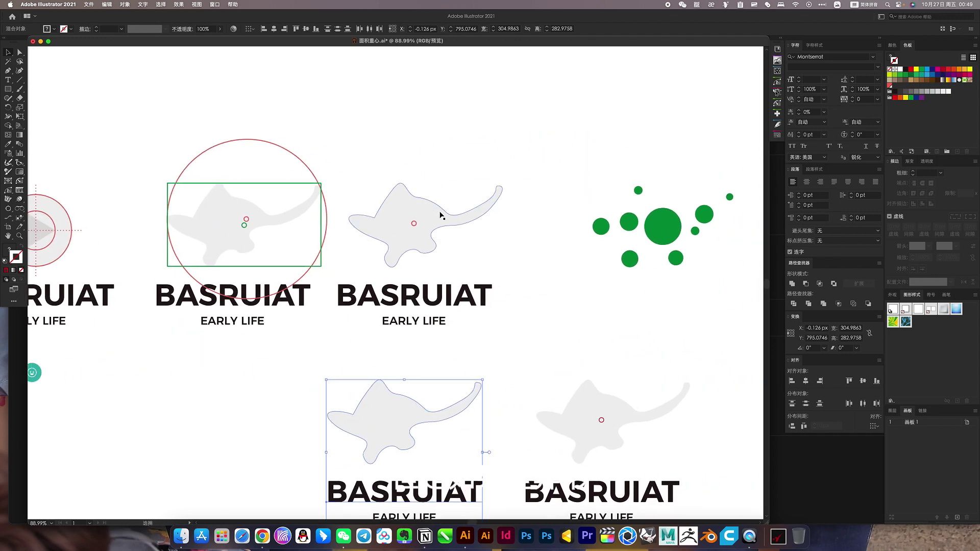
pyautogui.moveTo(440, 212)
pyautogui.mouseDown()
pyautogui.moveTo(336, 197)
pyautogui.moveTo(374, 214)
pyautogui.mouseUp()
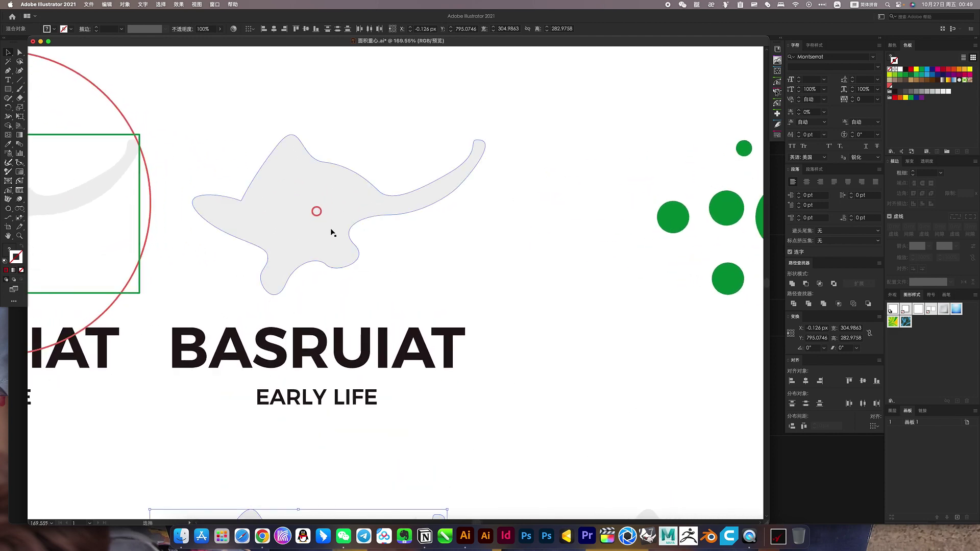
pyautogui.moveTo(545, 274); pyautogui.dragTo(486, 265)
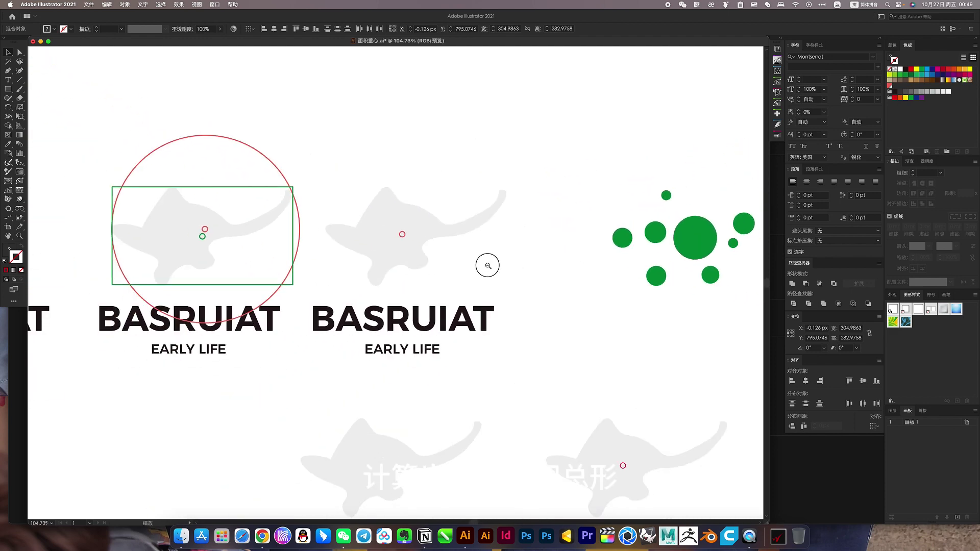
pyautogui.moveTo(560, 273)
pyautogui.mouseDown()
pyautogui.moveTo(409, 254)
pyautogui.moveTo(354, 266)
pyautogui.moveTo(459, 199)
pyautogui.mouseUp()
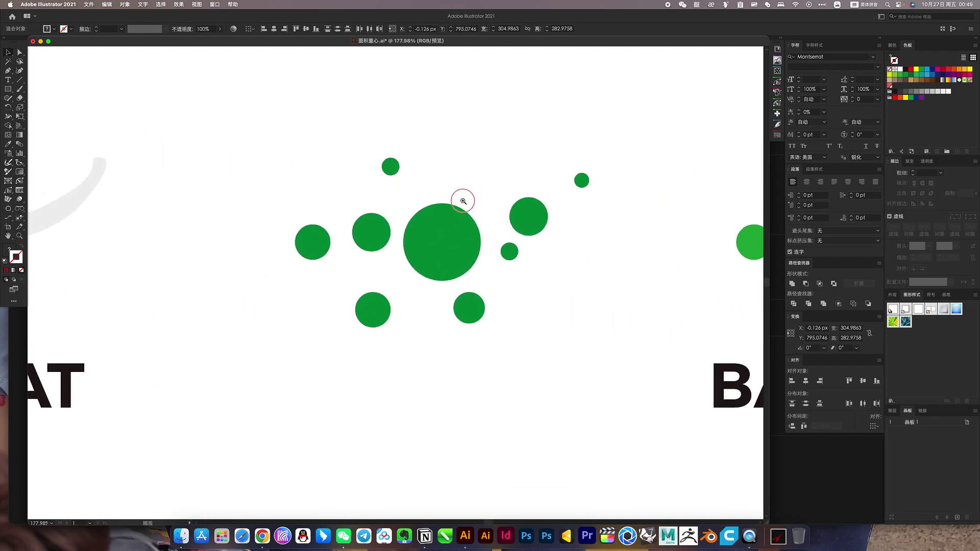
pyautogui.moveTo(453, 243); pyautogui.dragTo(408, 245)
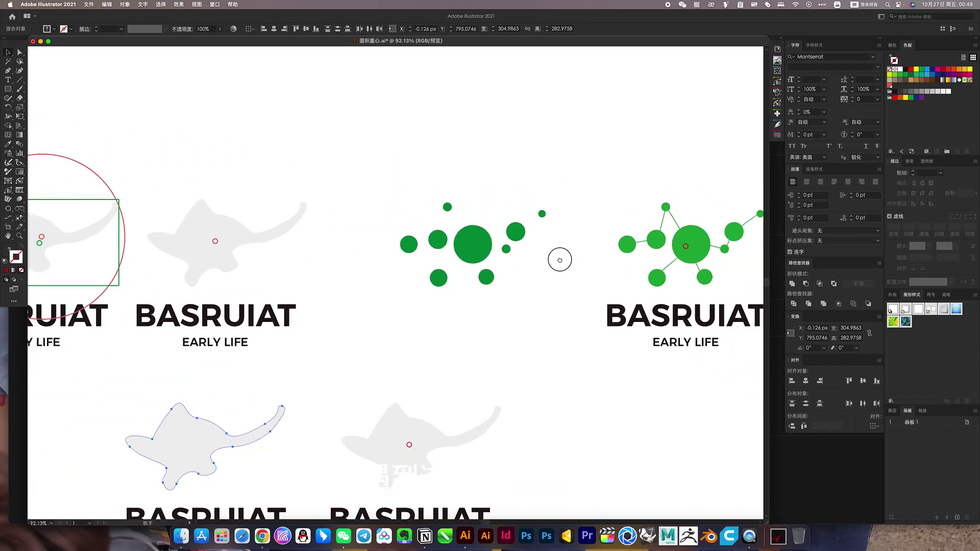
pyautogui.moveTo(558, 258); pyautogui.dragTo(507, 251)
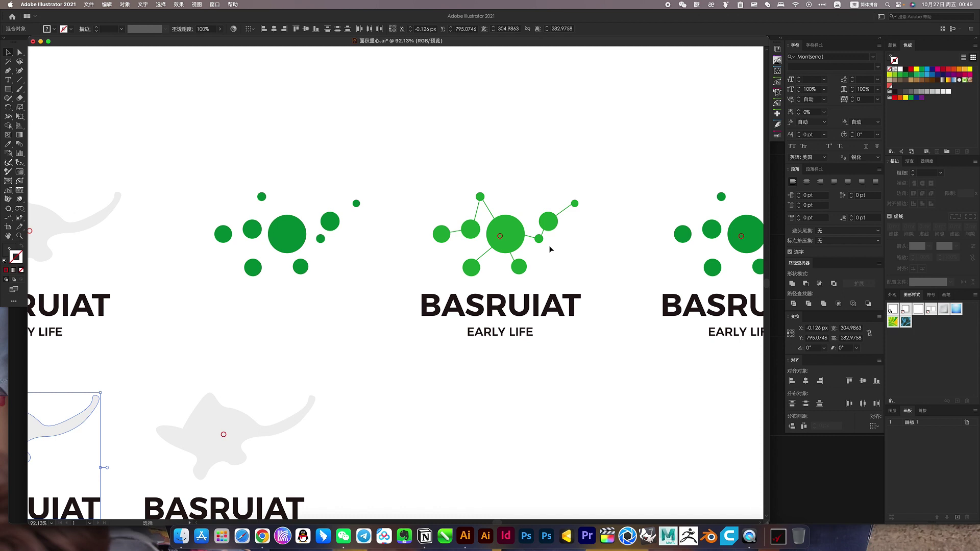
pyautogui.click(514, 233)
pyautogui.moveTo(508, 229)
pyautogui.mouseDown()
pyautogui.moveTo(420, 147)
pyautogui.moveTo(278, 264)
pyautogui.moveTo(416, 243)
pyautogui.moveTo(175, 242)
pyautogui.moveTo(419, 252)
pyautogui.mouseUp()
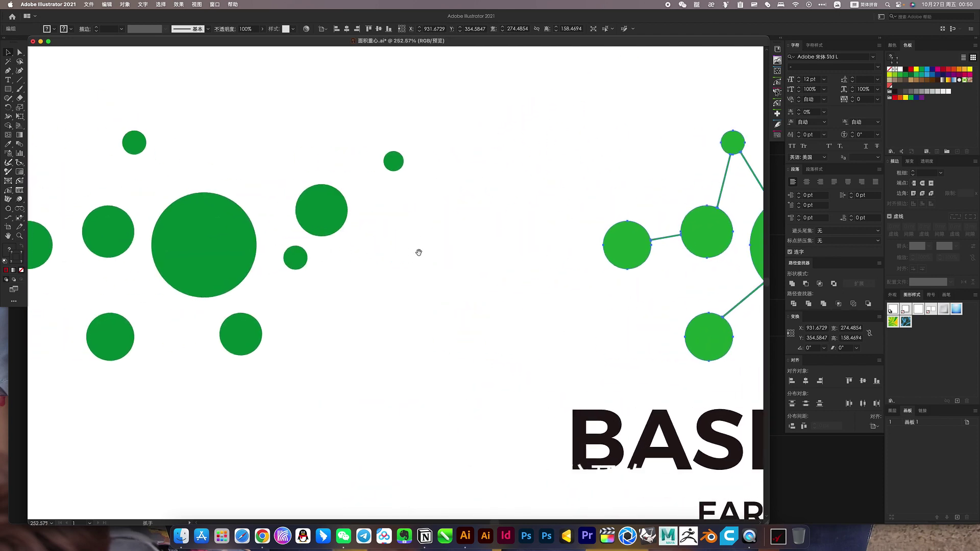
pyautogui.scroll(-2, 310, 232)
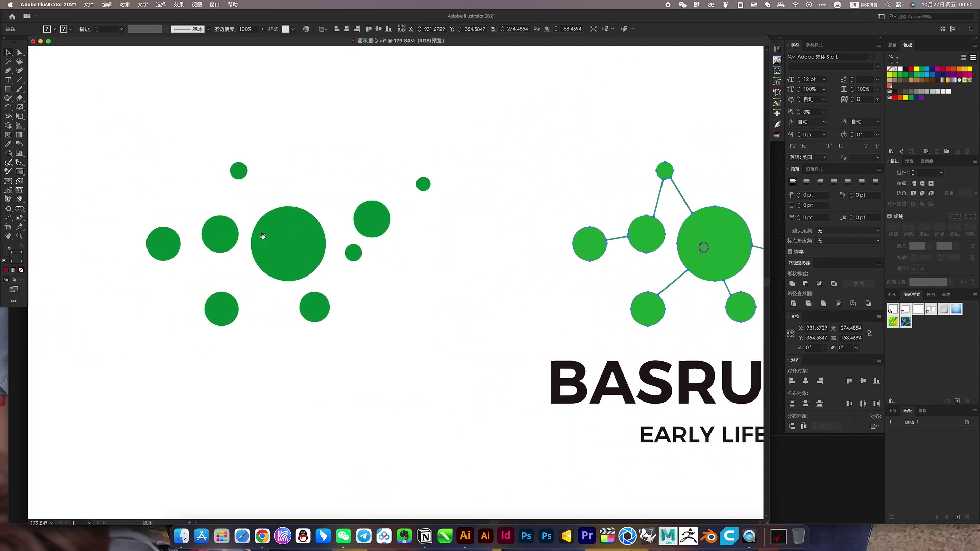
pyautogui.click(403, 254)
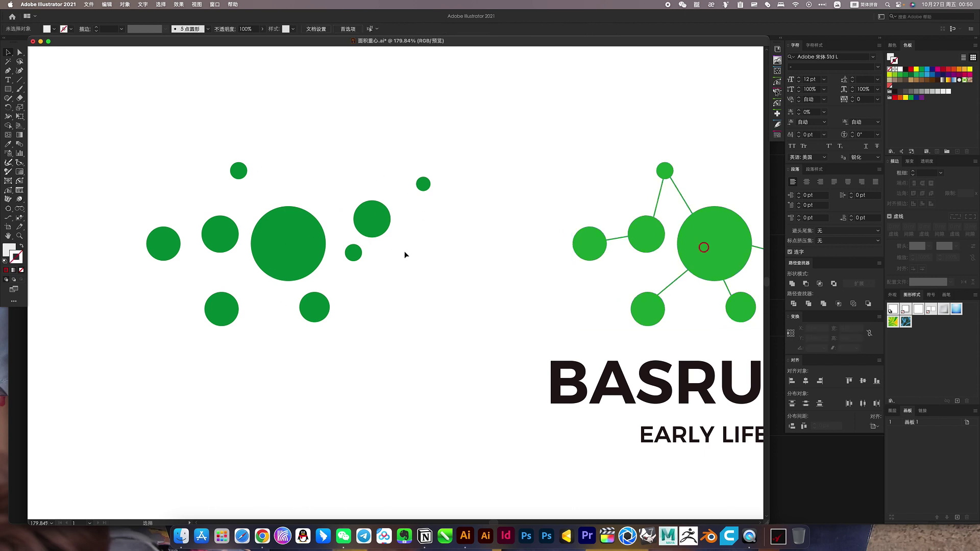
pyautogui.moveTo(480, 243); pyautogui.dragTo(310, 245)
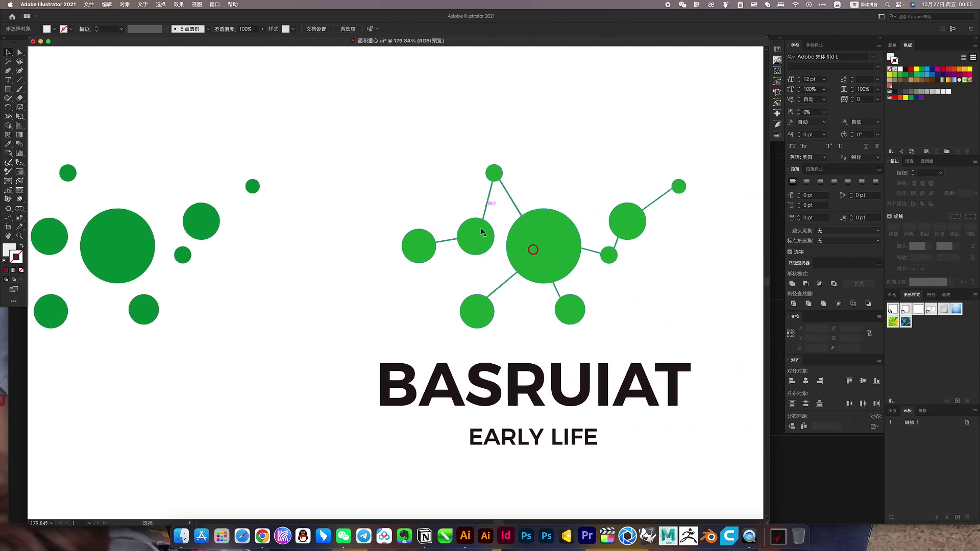
pyautogui.hscroll(2, 492, 253)
pyautogui.click(507, 266)
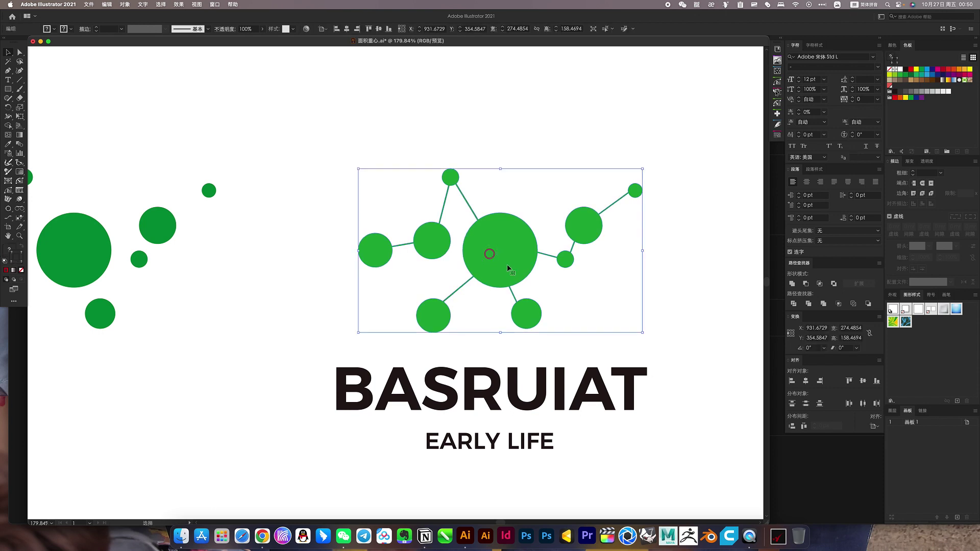
pyautogui.doubleClick(490, 259)
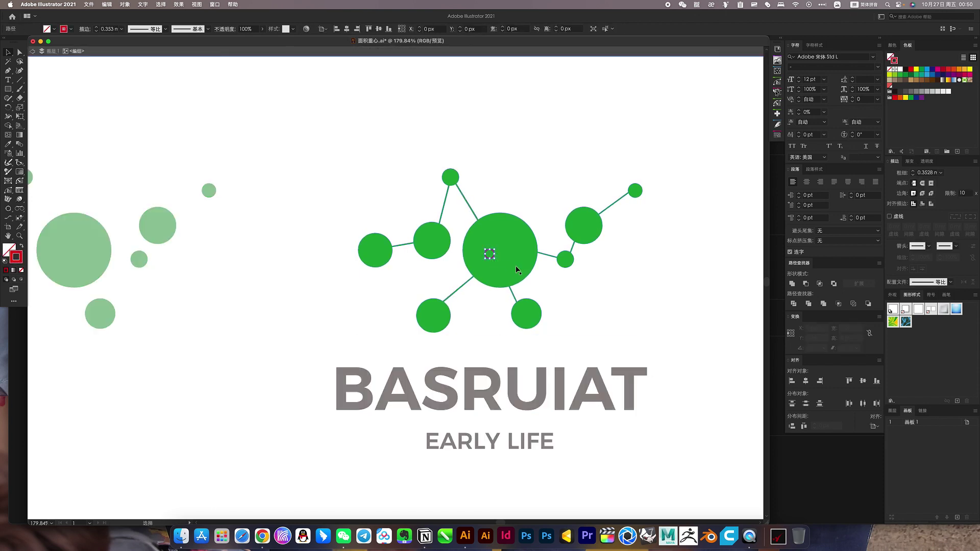
pyautogui.doubleClick(631, 310)
pyautogui.click(497, 254)
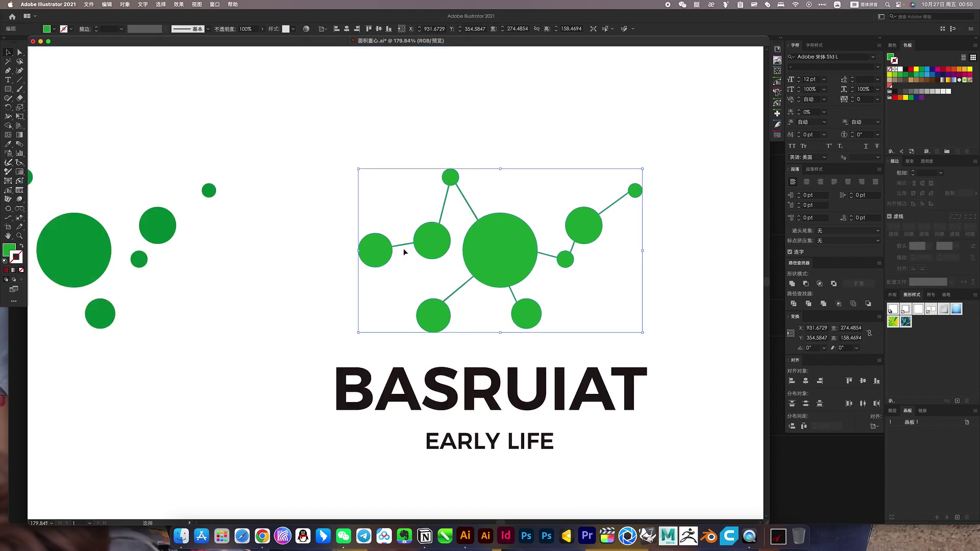
# Dismiss the Error 21 from the first script attempt, then run 面积重心 on the molecule logo.
pyautogui.click(87, 5)
pyautogui.moveTo(89, 192)
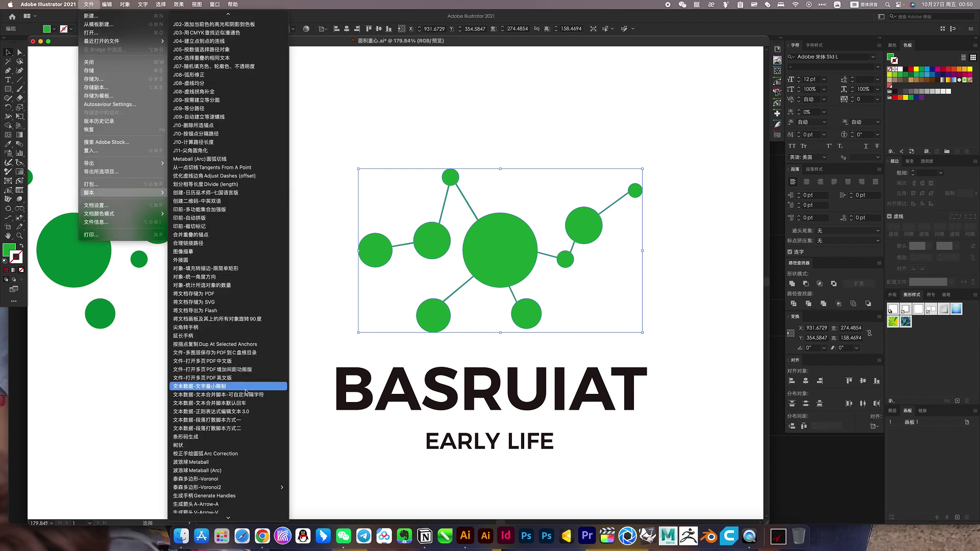
pyautogui.click(211, 504)
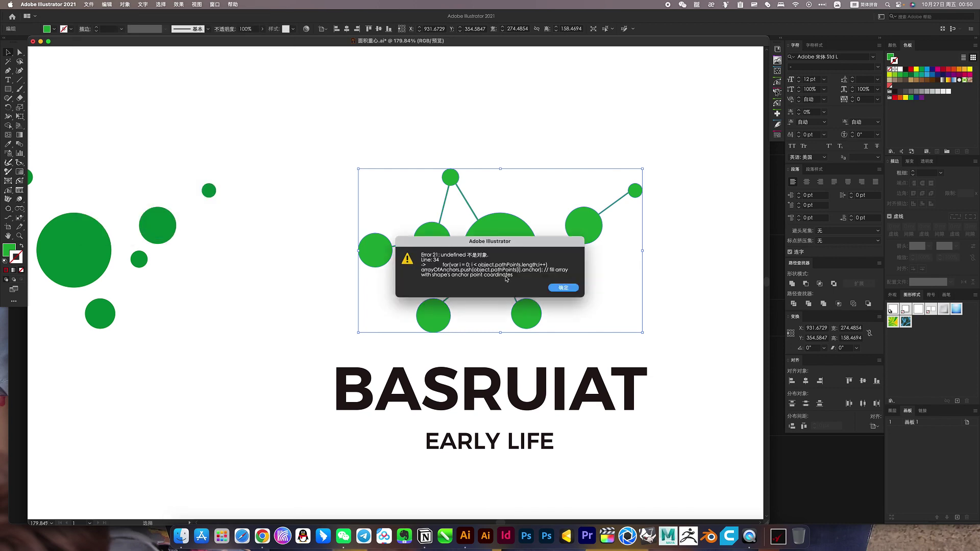
pyautogui.click(562, 287)
pyautogui.press('super')
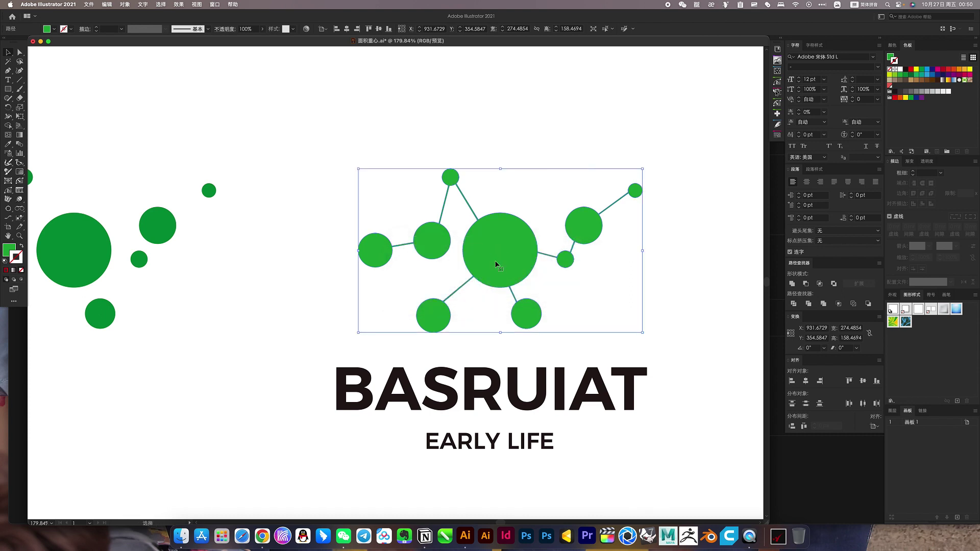
pyautogui.click(86, 4)
pyautogui.moveTo(90, 192)
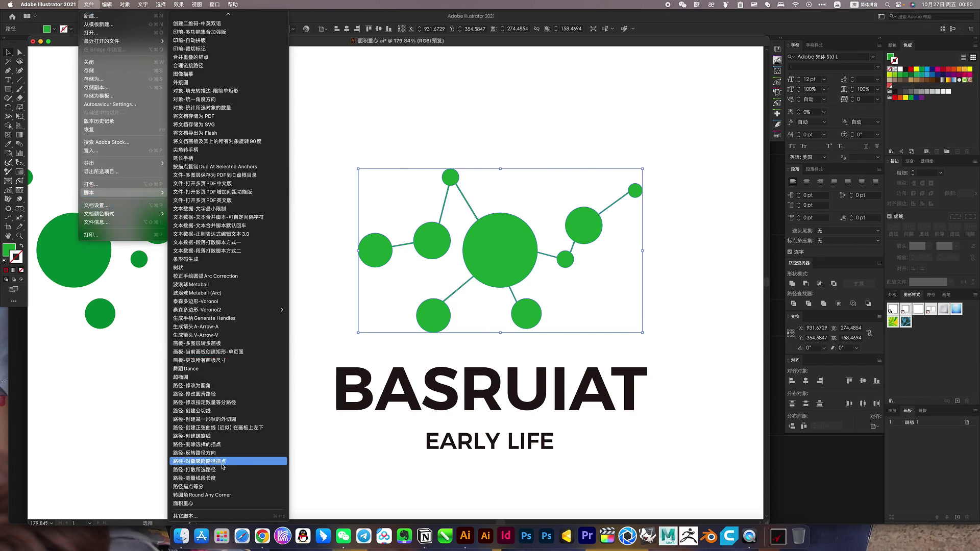
pyautogui.click(495, 287)
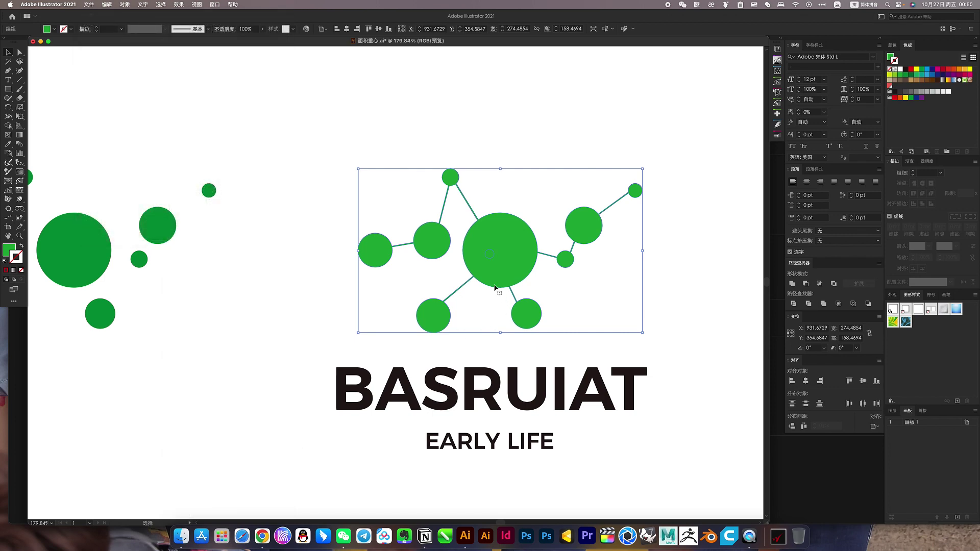
pyautogui.click(600, 307)
# Ungroup the molecule and centre the title text under its yellow centroid dot.
pyautogui.click(494, 257)
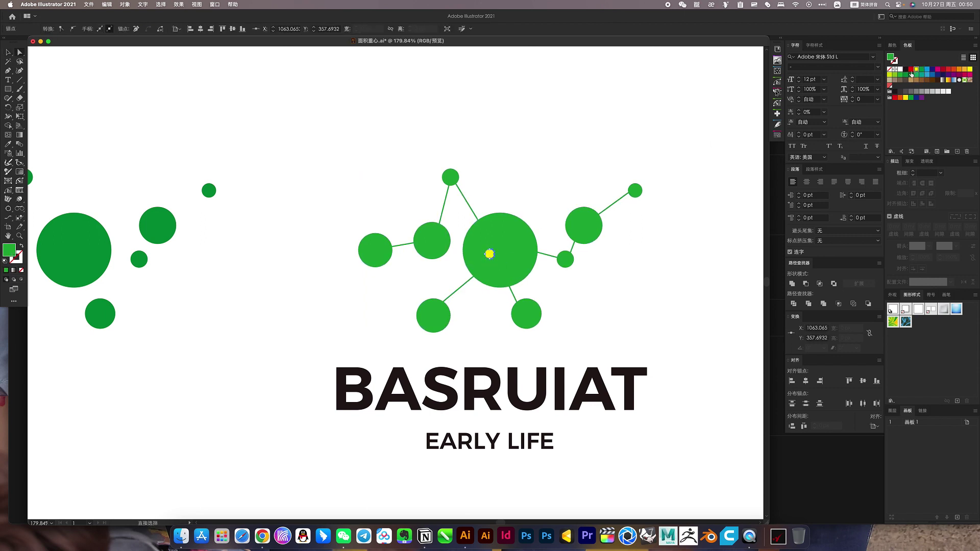
pyautogui.scroll(-2, 531, 246)
pyautogui.click(531, 246)
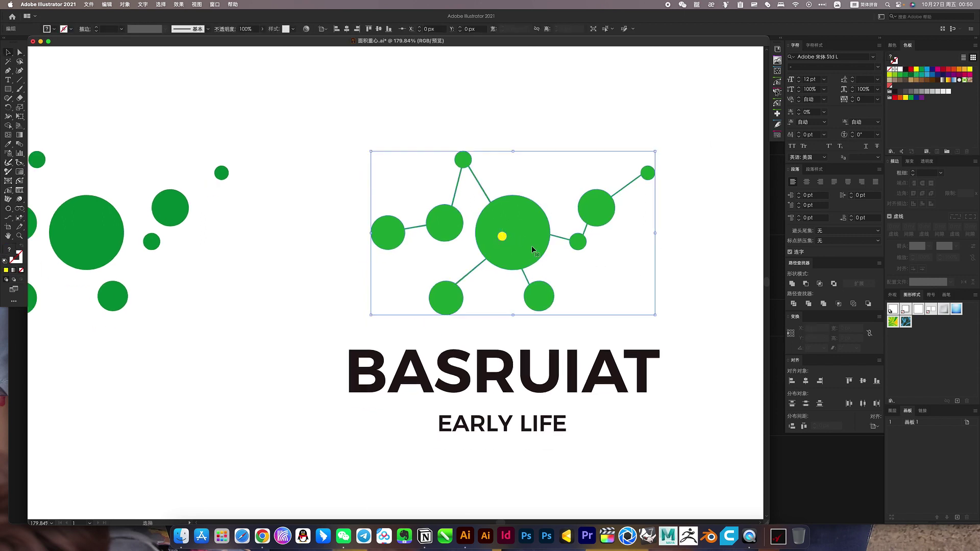
pyautogui.hotkey('ctrl', 'shift', 'g')
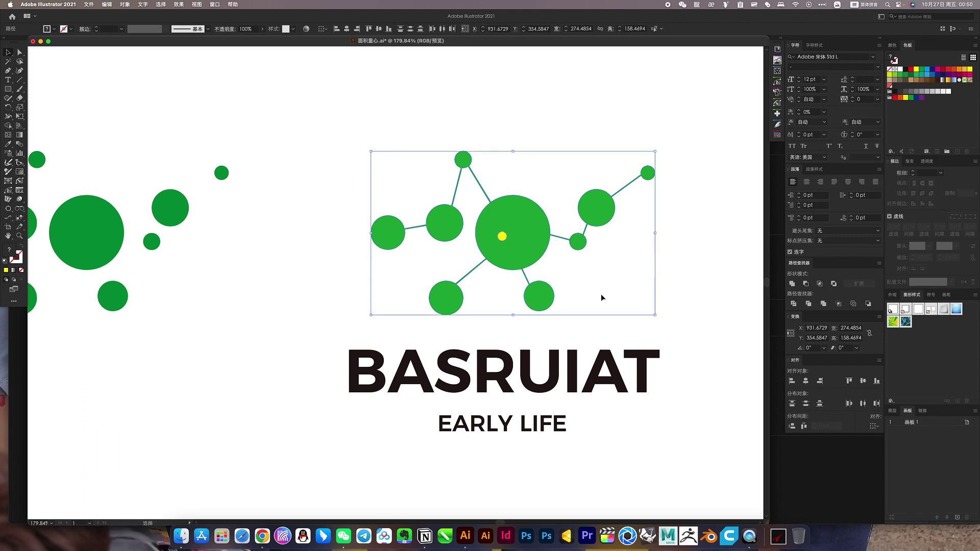
pyautogui.hscroll(2, 613, 294)
pyautogui.scroll(-1, 614, 294)
pyautogui.click(460, 217)
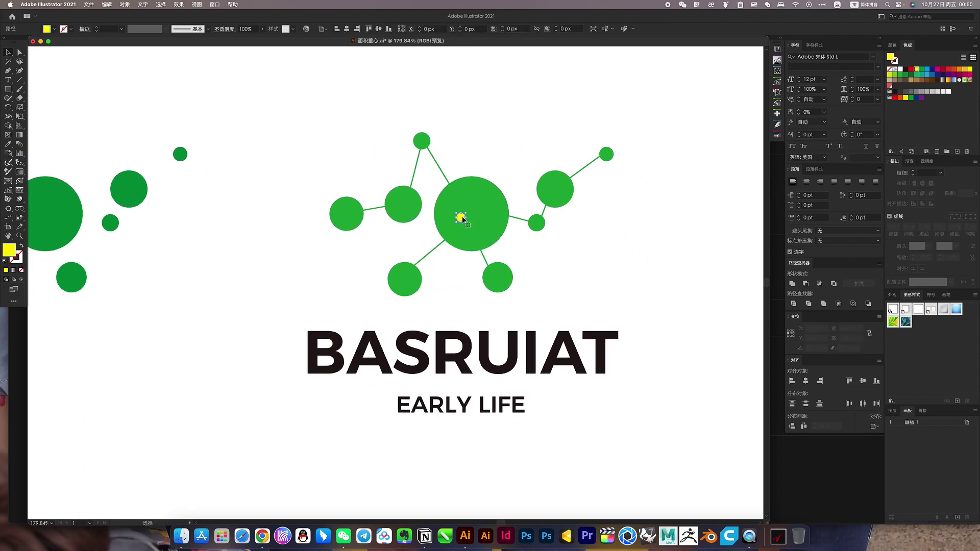
pyautogui.moveTo(562, 427); pyautogui.dragTo(447, 370)
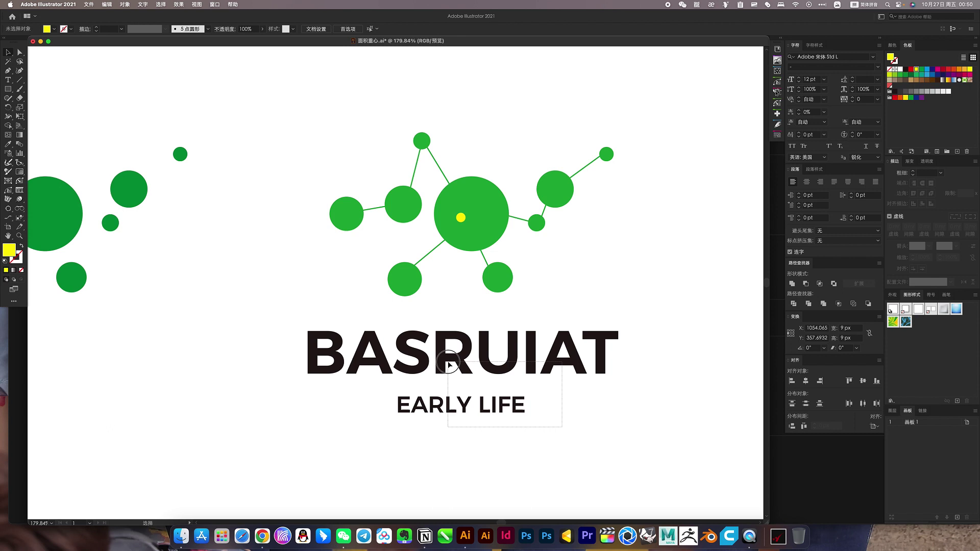
pyautogui.keyDown('shift'); pyautogui.click(508, 284); pyautogui.keyUp('shift')
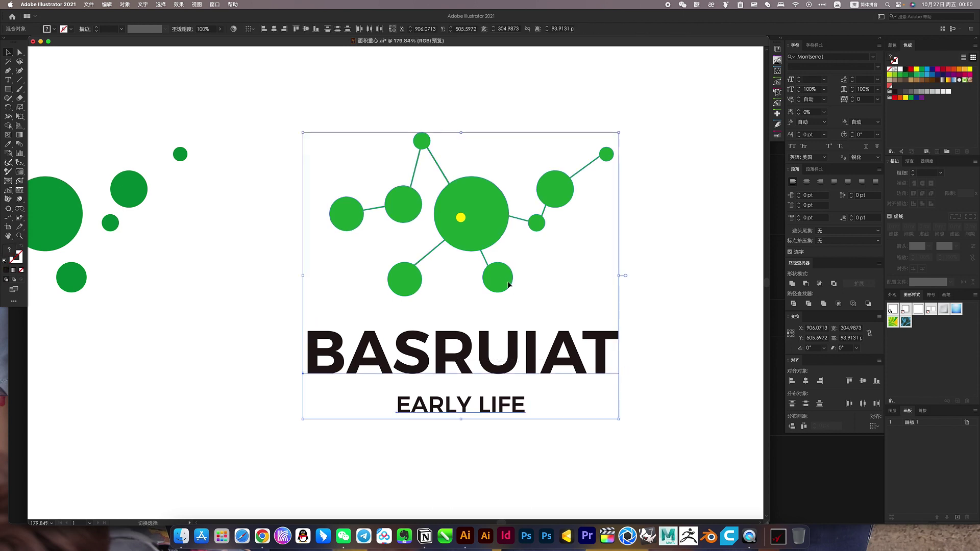
pyautogui.click(571, 257)
# Realign the title text with the yellow dot as key object, then zoom out.
pyautogui.scroll(-3, 477, 262)
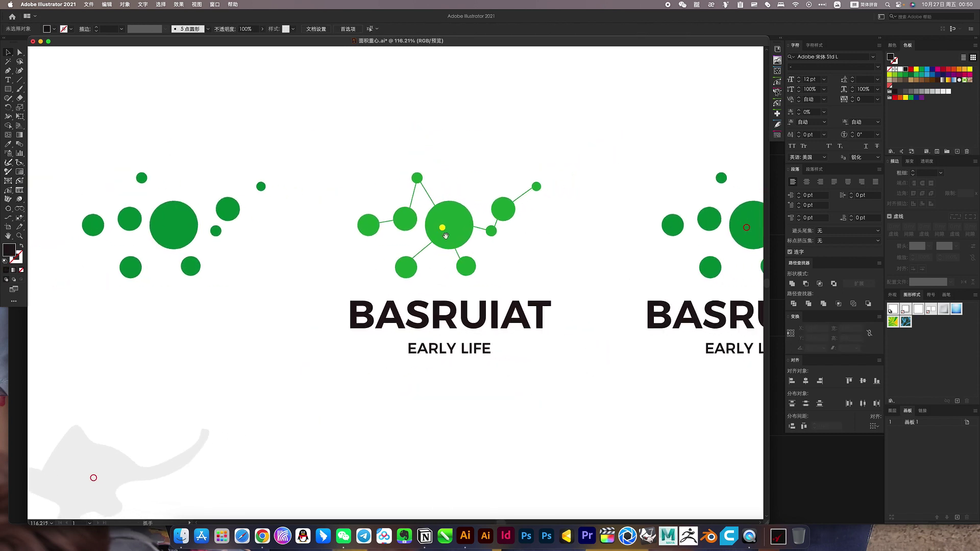
pyautogui.scroll(2, 465, 256)
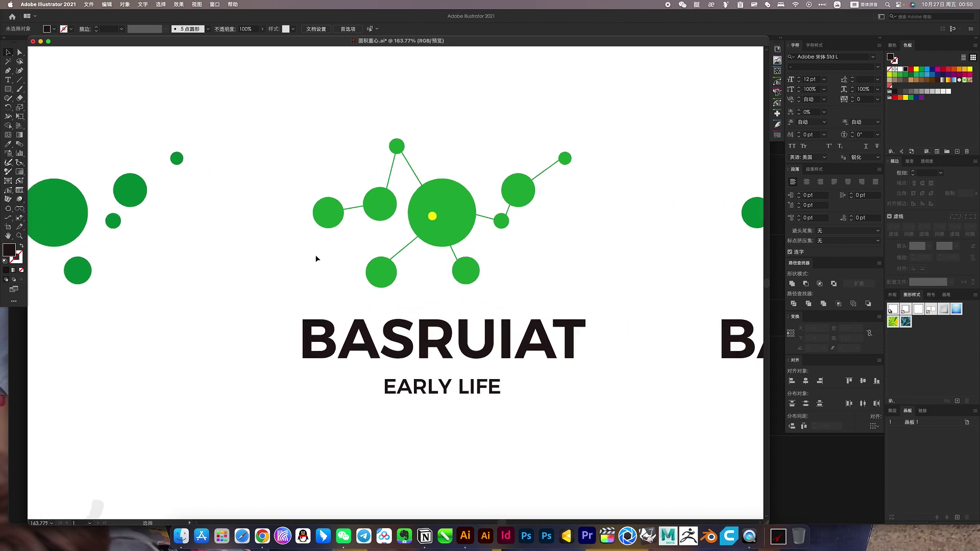
pyautogui.click(433, 216)
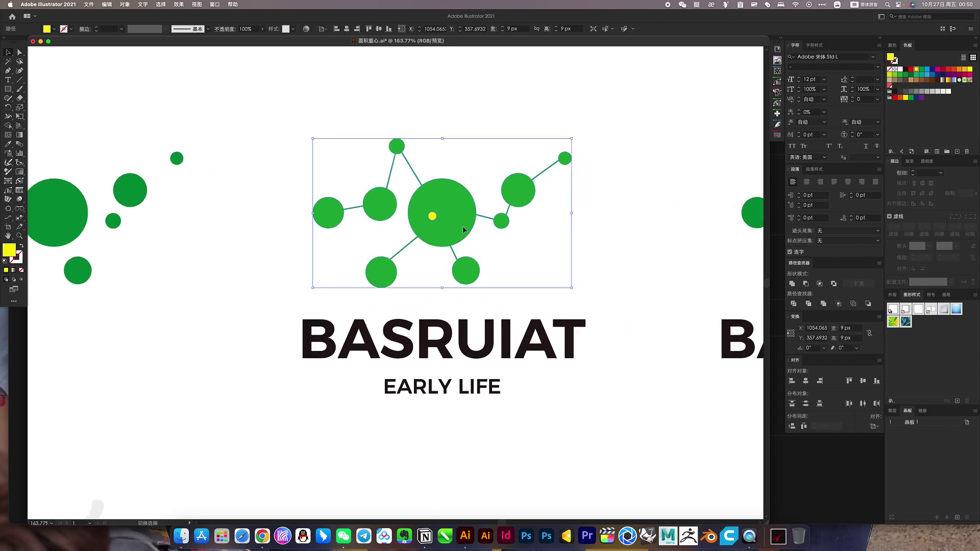
pyautogui.click(432, 216)
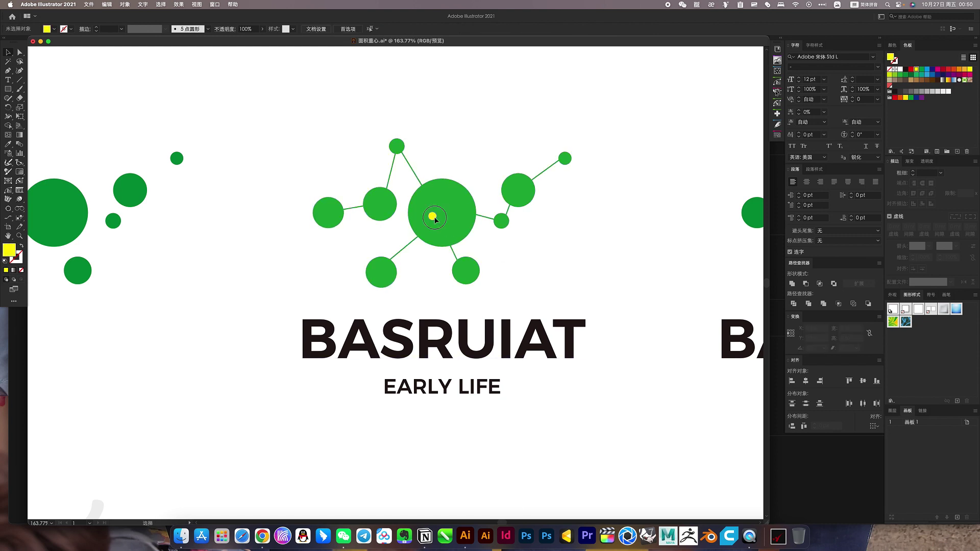
pyautogui.moveTo(502, 441); pyautogui.dragTo(443, 255)
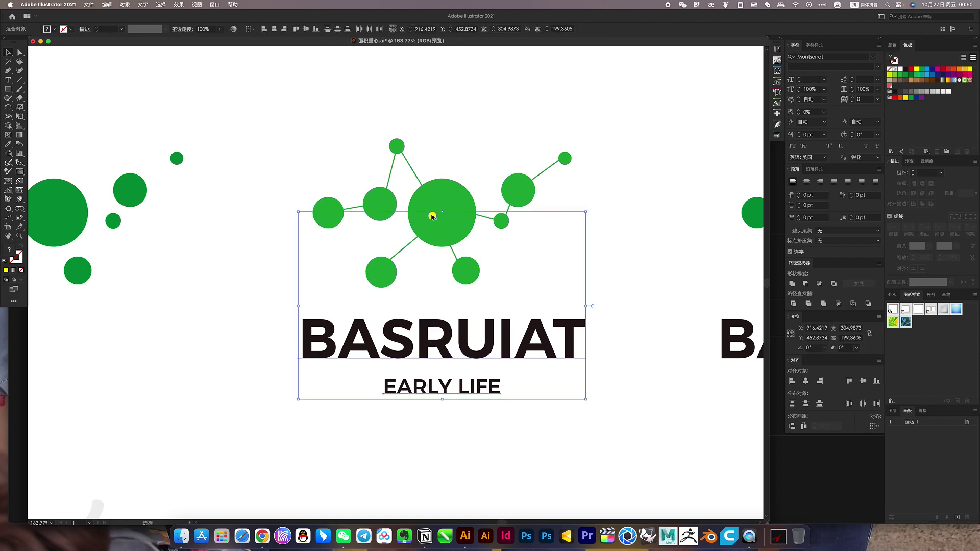
pyautogui.click(528, 250)
pyautogui.scroll(1, 528, 252)
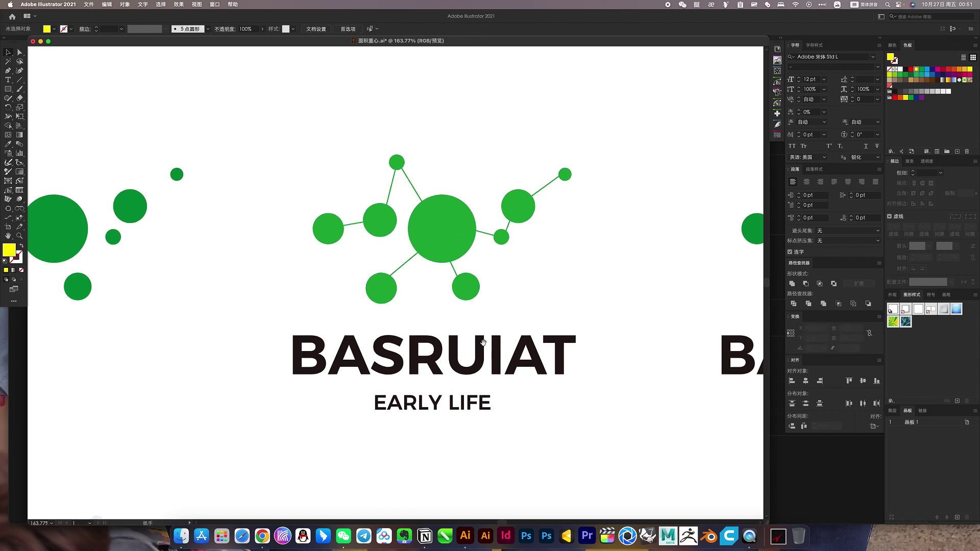
pyautogui.press('z')
pyautogui.moveTo(444, 313); pyautogui.dragTo(422, 245)
pyautogui.moveTo(490, 236); pyautogui.dragTo(507, 260)
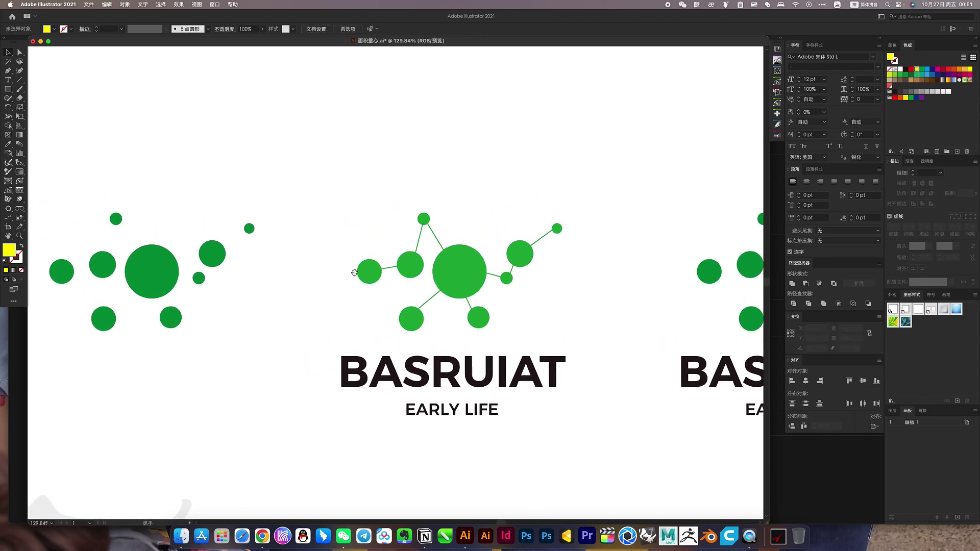
# Move the plain green dot cluster onto the logo position, replacing the line-linked molecule.
pyautogui.moveTo(354, 272); pyautogui.dragTo(432, 269)
pyautogui.moveTo(325, 335); pyautogui.dragTo(298, 311)
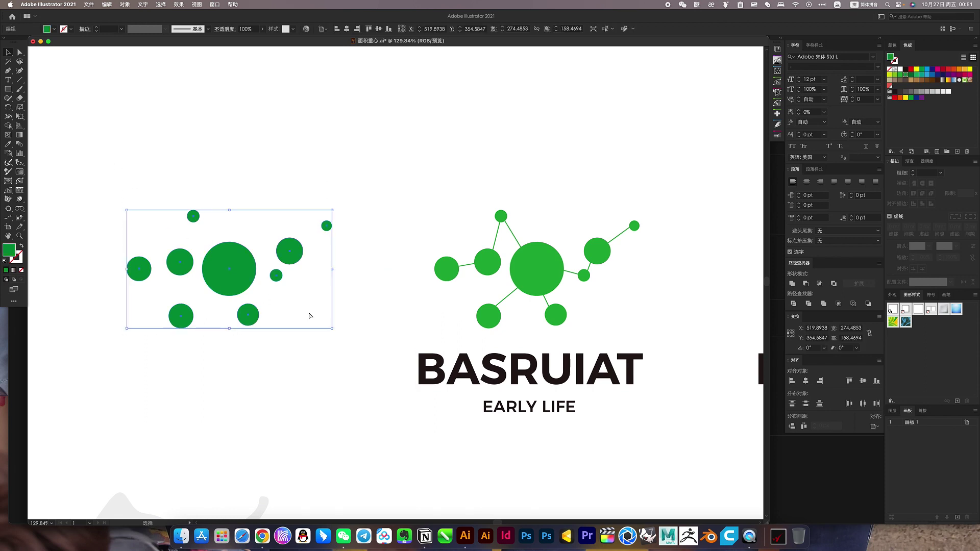
pyautogui.press('w')
pyautogui.click(256, 278)
pyautogui.click(445, 276)
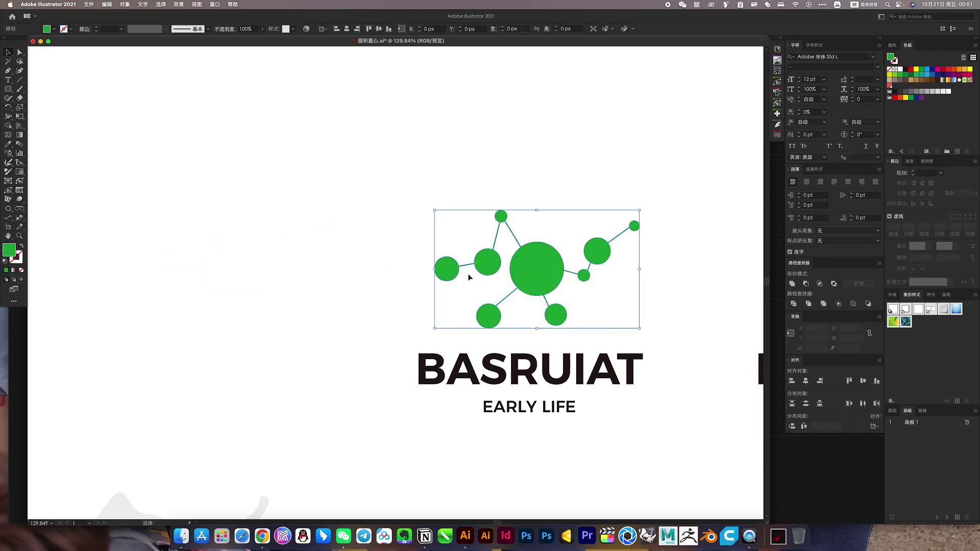
pyautogui.moveTo(526, 290)
pyautogui.mouseDown()
pyautogui.moveTo(616, 218)
pyautogui.moveTo(604, 228)
pyautogui.mouseUp()
pyautogui.hscroll(5, 408, 230)
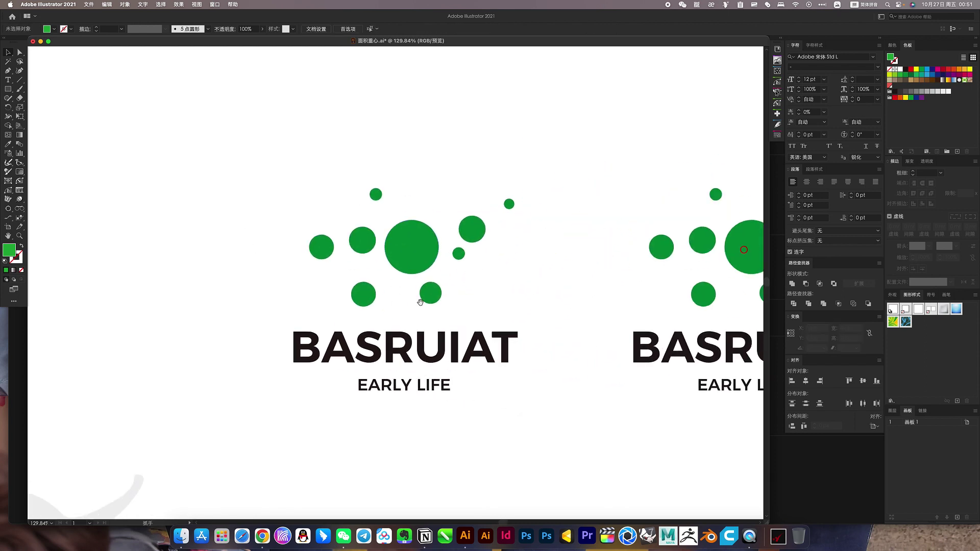
pyautogui.scroll(-3, 420, 302)
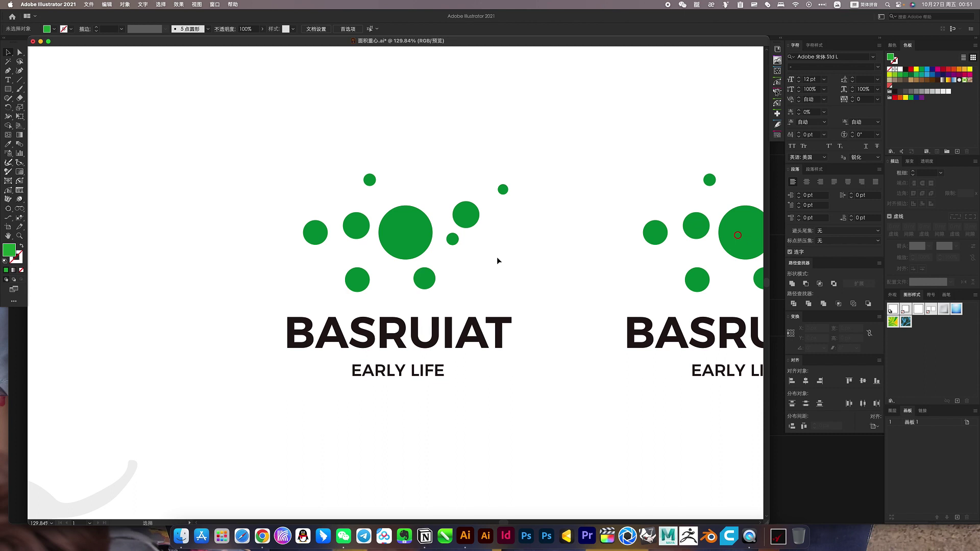
pyautogui.scroll(-2, 497, 258)
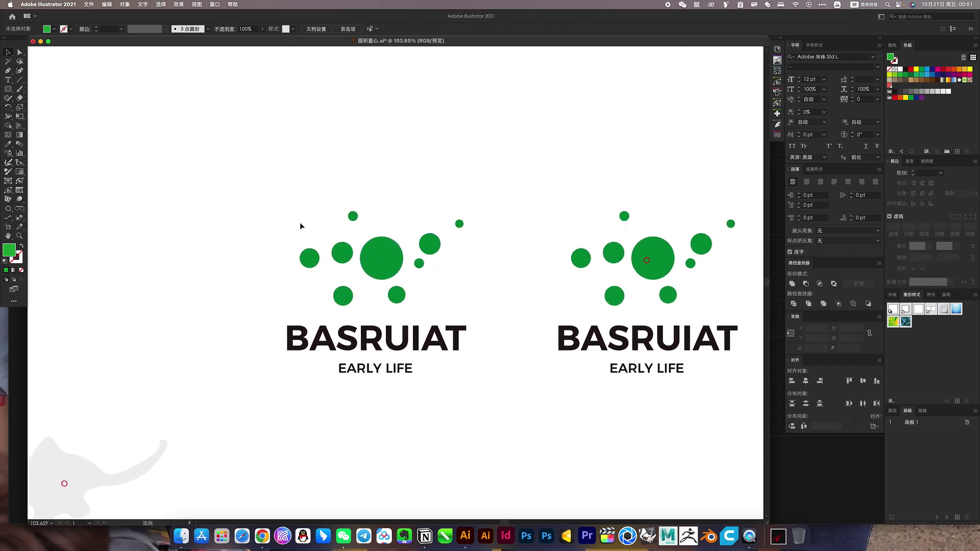
pyautogui.click(90, 6)
pyautogui.moveTo(107, 192)
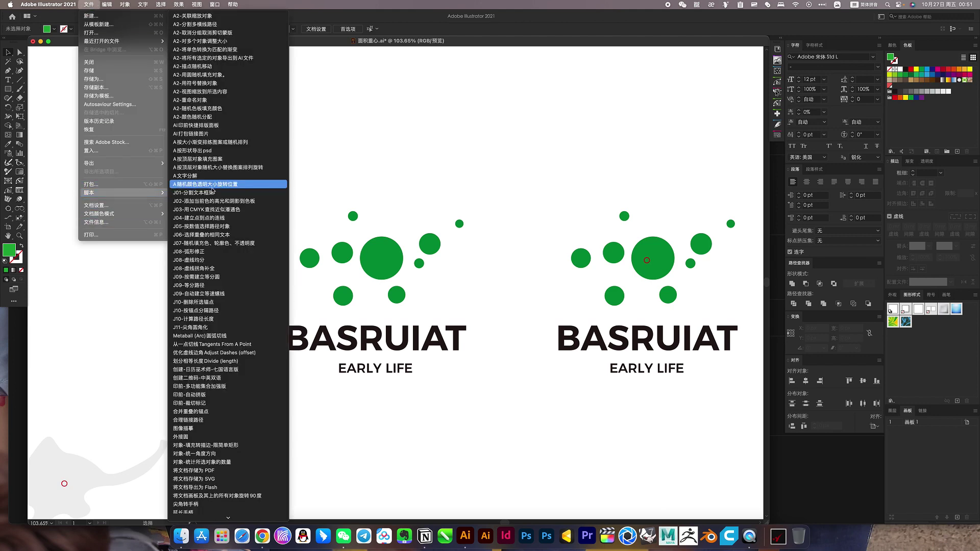
pyautogui.scroll(-10, 214, 387)
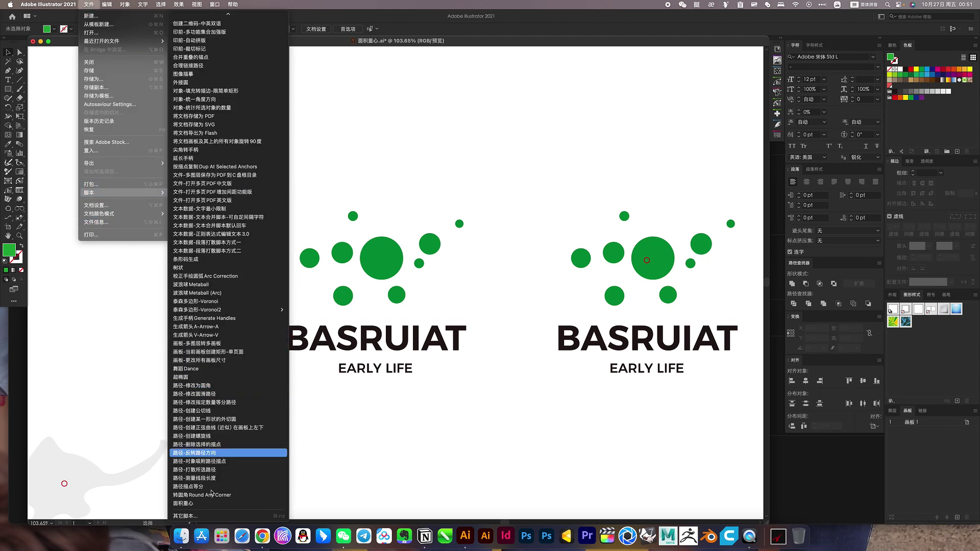
pyautogui.click(392, 471)
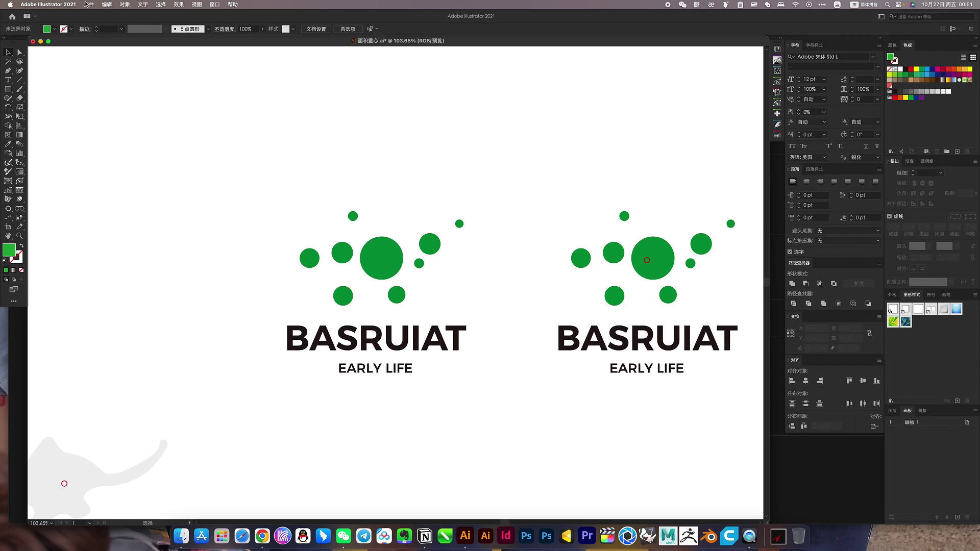
pyautogui.click(88, 4)
pyautogui.moveTo(122, 192)
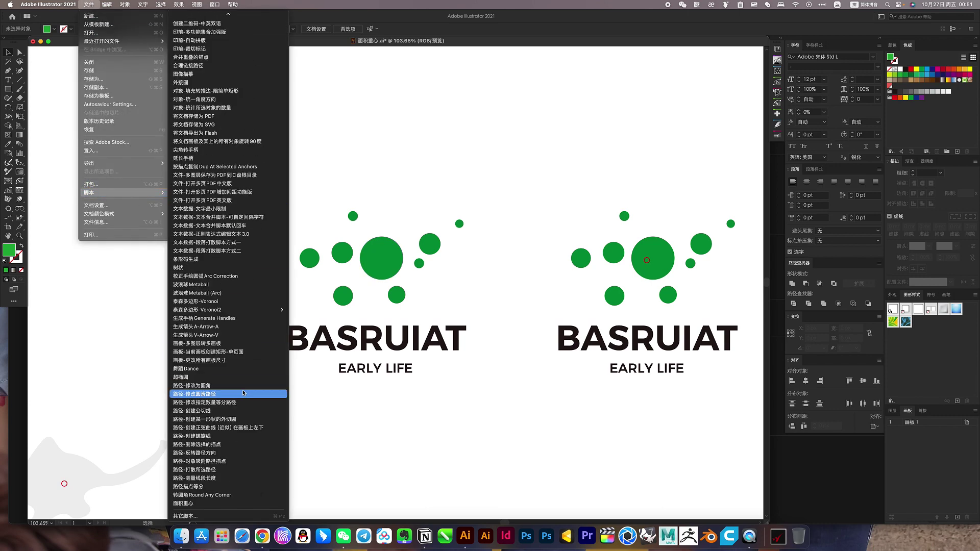
pyautogui.click(243, 392)
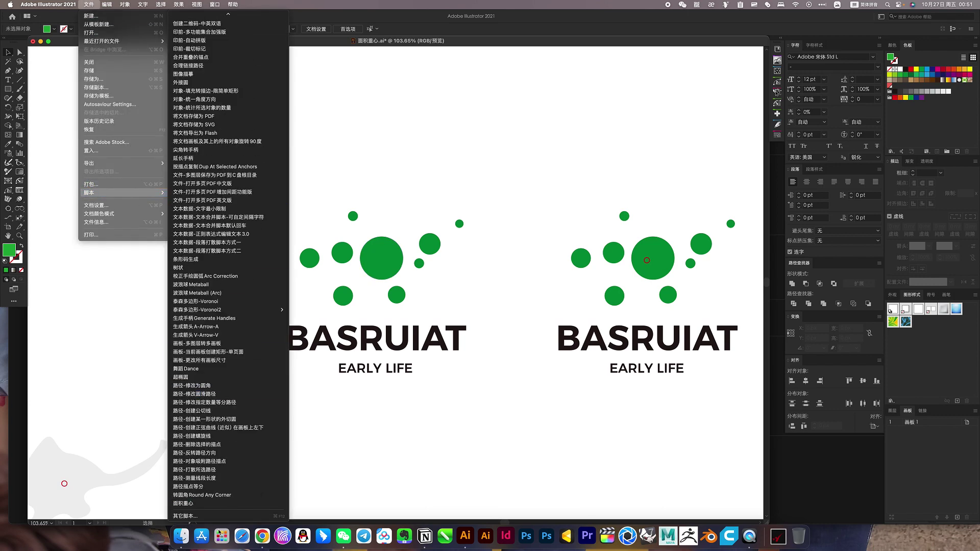
pyautogui.click(189, 516)
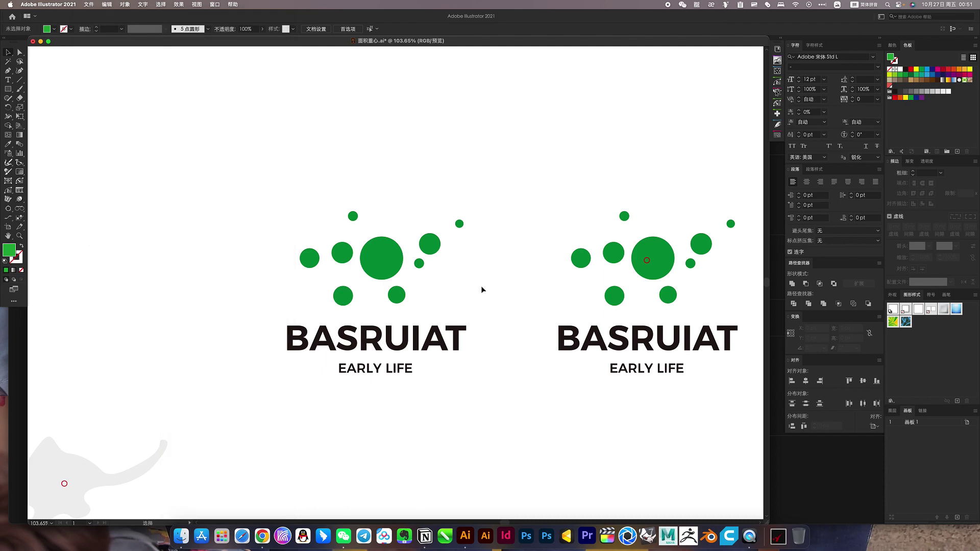
# Bring the Chrome window with the notes site forward and maximise it.
pyautogui.hotkey('ctrl', 'Up')
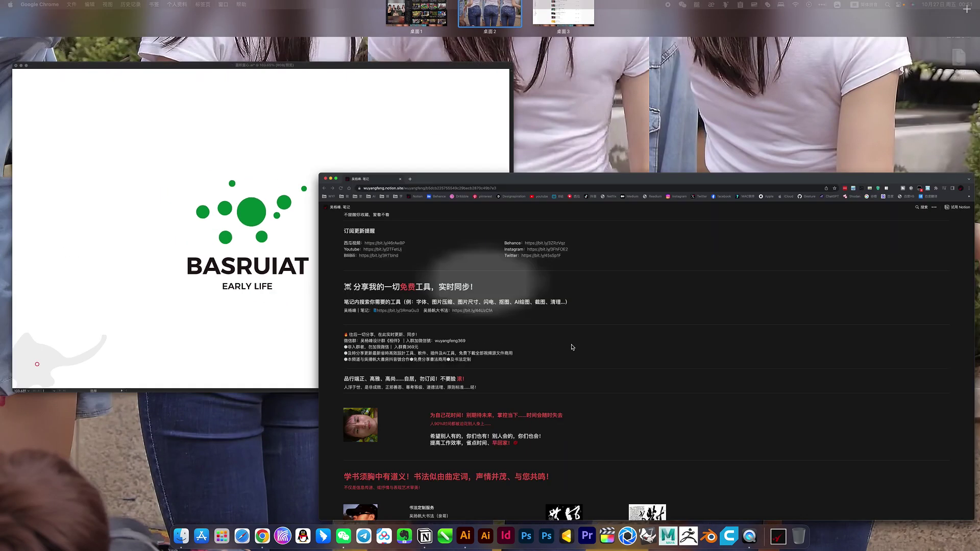
pyautogui.click(572, 347)
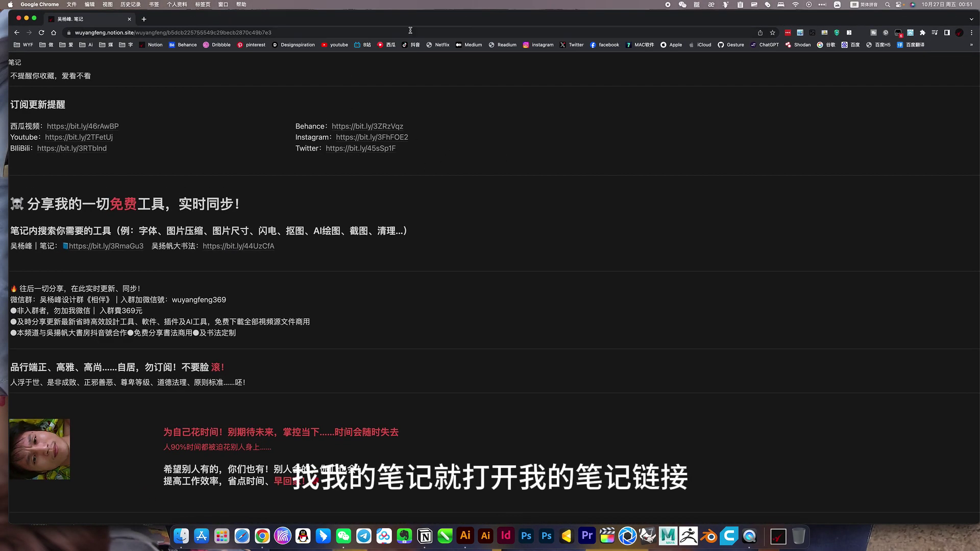
pyautogui.doubleClick(423, 19)
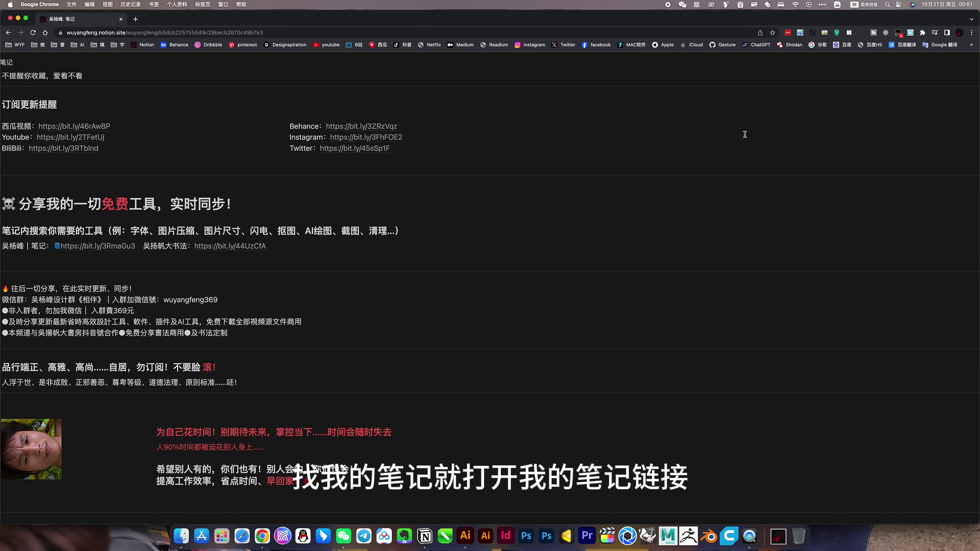
pyautogui.scroll(5, 745, 134)
pyautogui.scroll(-4, 750, 138)
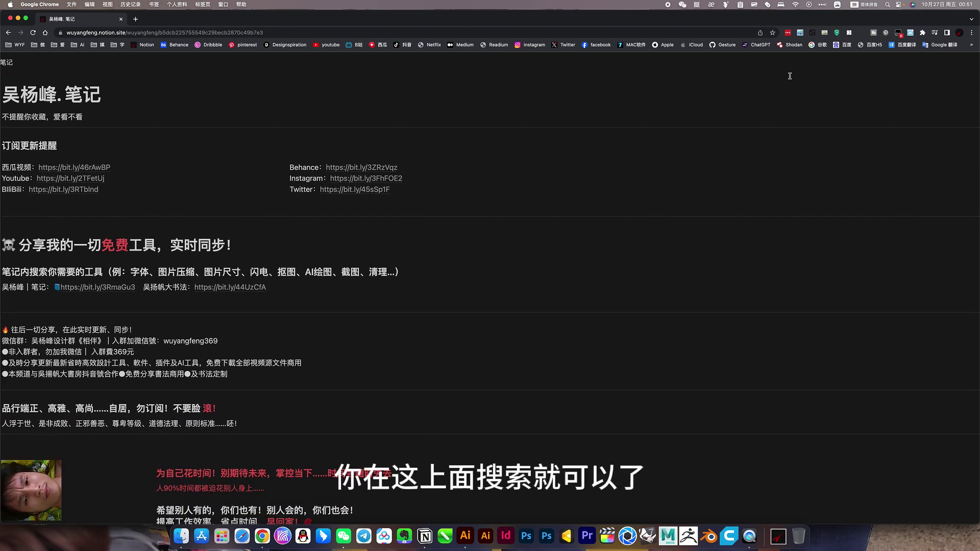
pyautogui.scroll(2, 789, 76)
pyautogui.scroll(2, 737, 99)
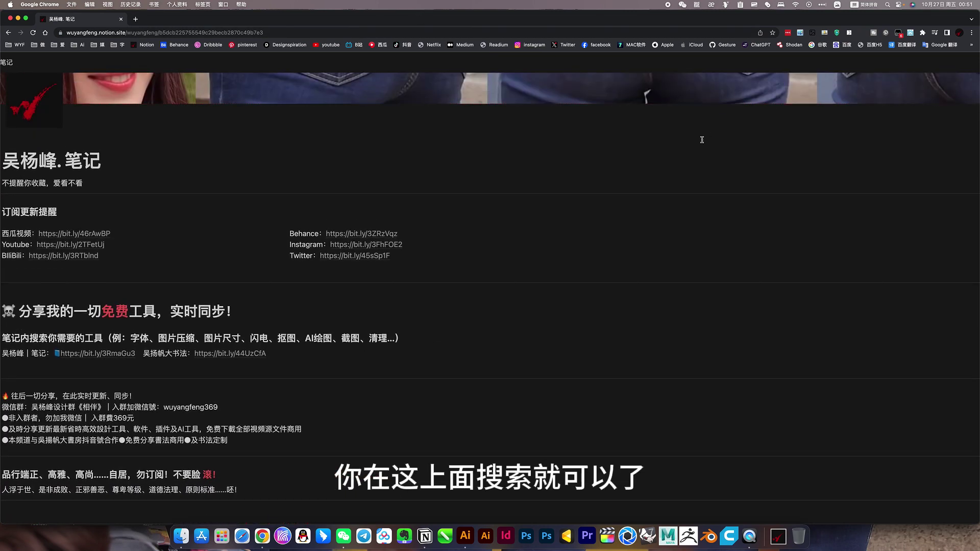
# Reload the Notion notes page and reopen it from the saved bookmark.
pyautogui.click(33, 32)
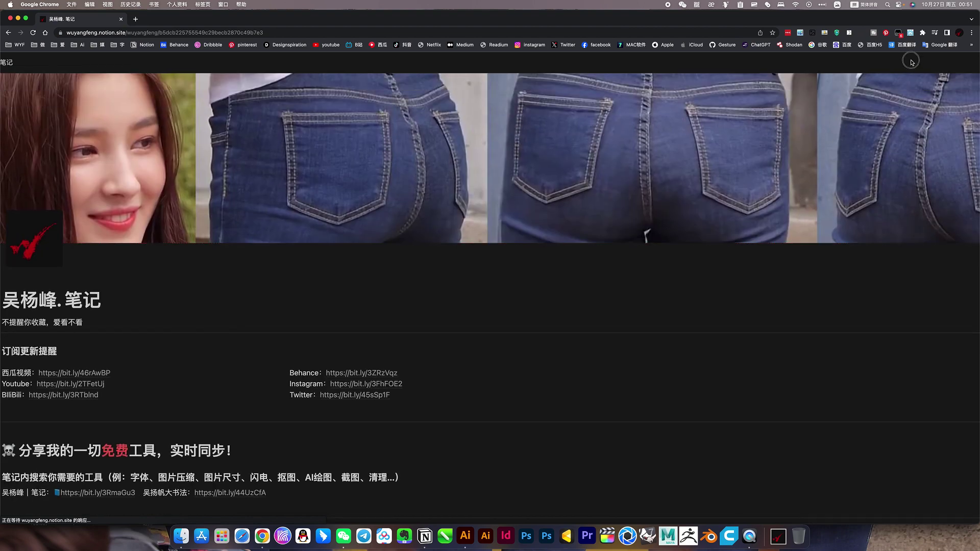
pyautogui.scroll(-5, 423, 284)
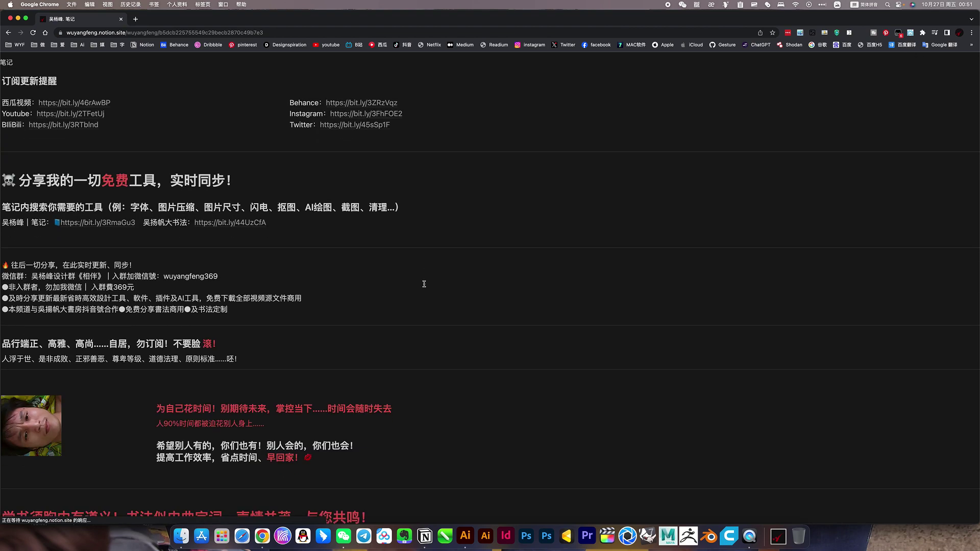
pyautogui.press('super+f')
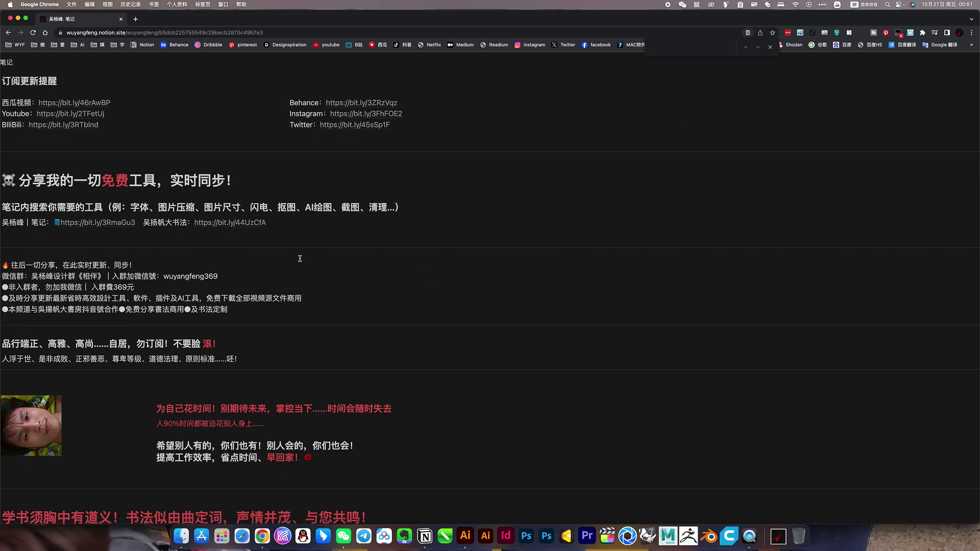
pyautogui.click(33, 32)
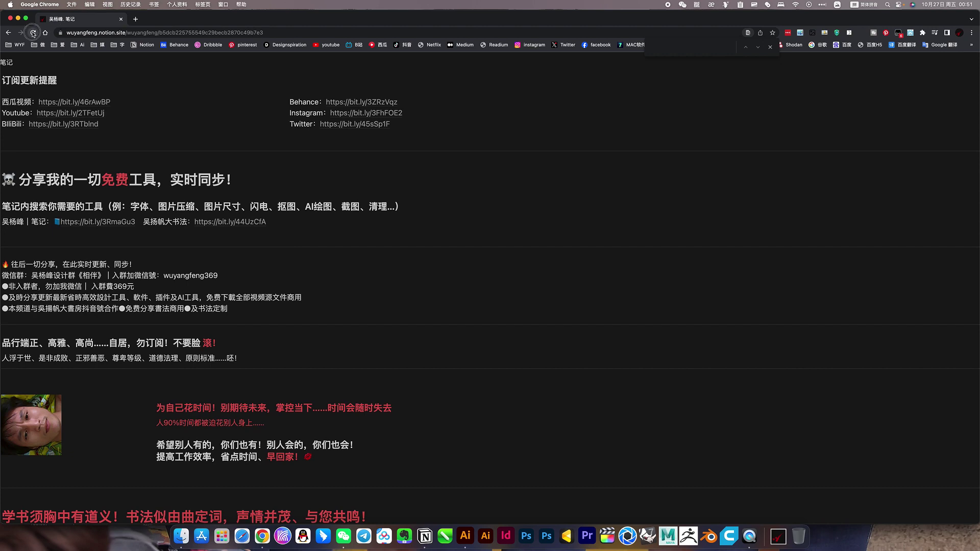
pyautogui.click(154, 33)
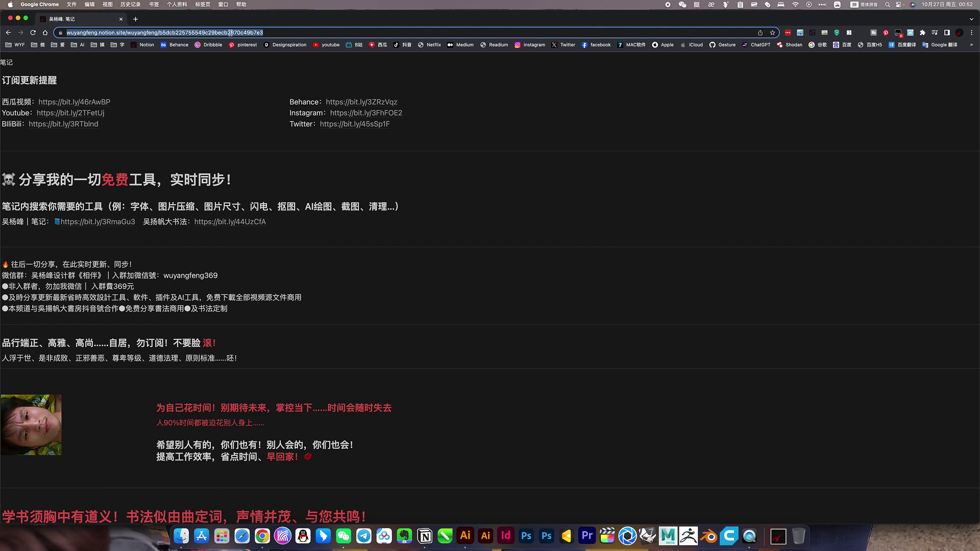
pyautogui.click(227, 32)
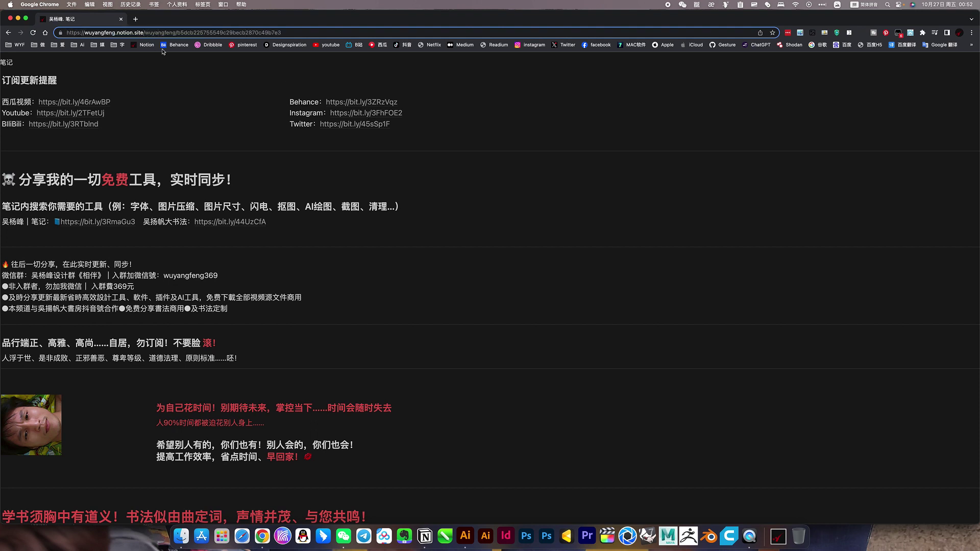
pyautogui.click(153, 46)
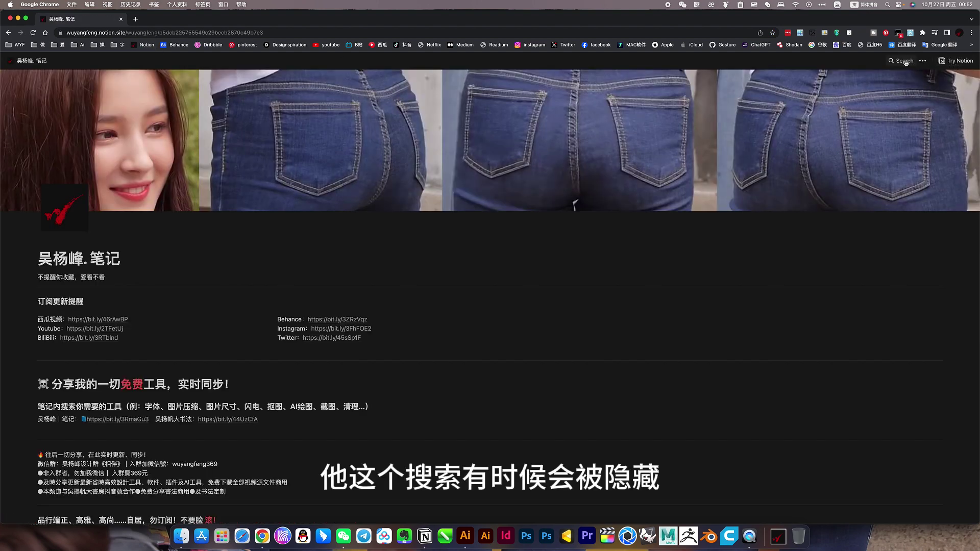
# Search the Notion site for 面积重心, entered via pinyin 'mianji' and 'zhong'.
pyautogui.click(904, 62)
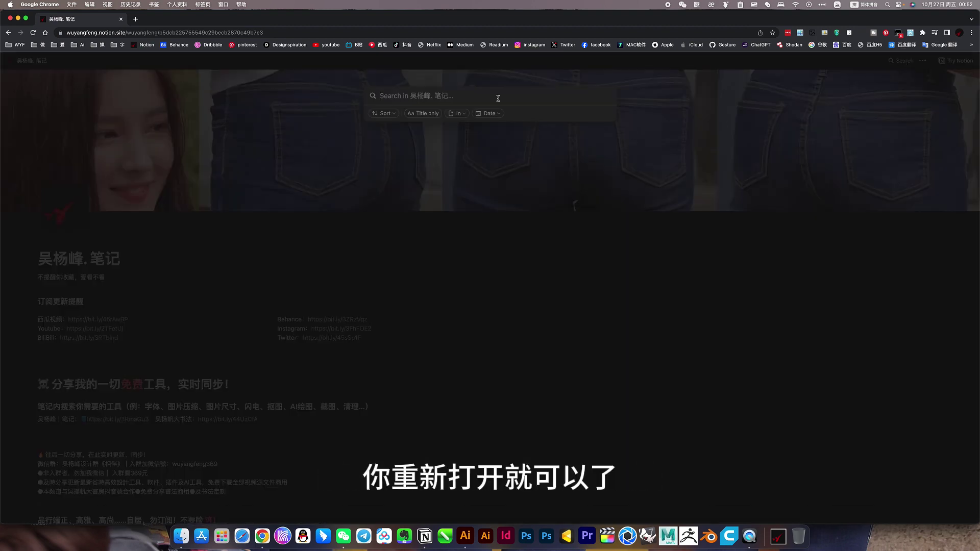
pyautogui.write('mian')
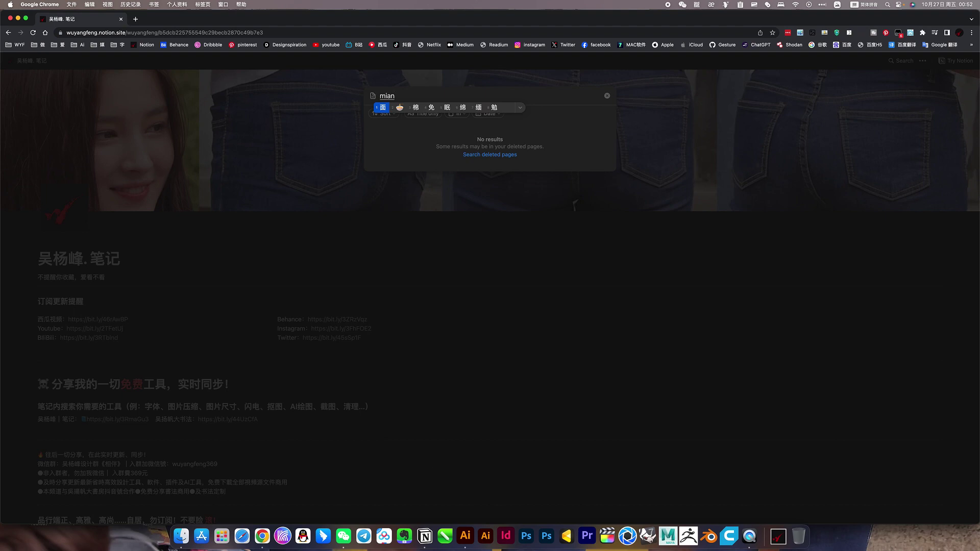
pyautogui.write(' ji')
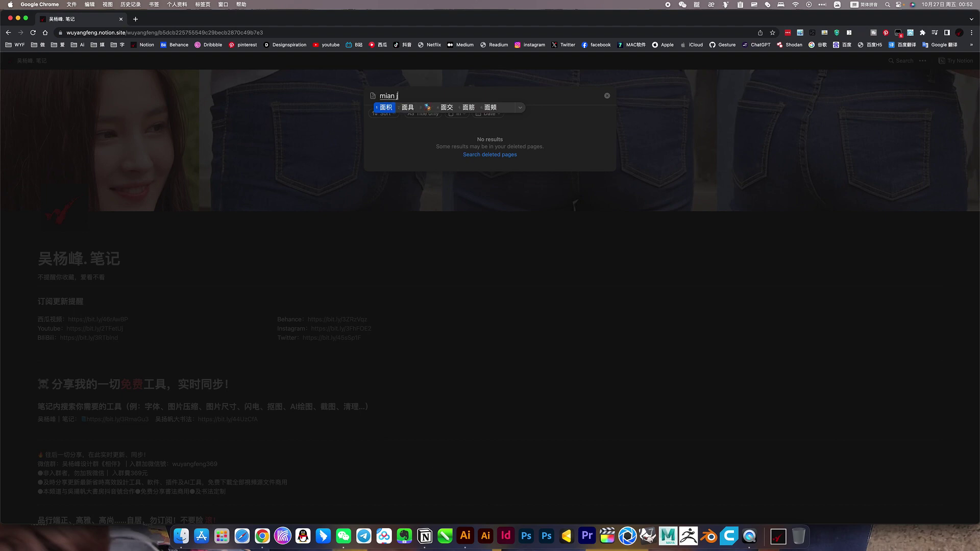
pyautogui.press('space')
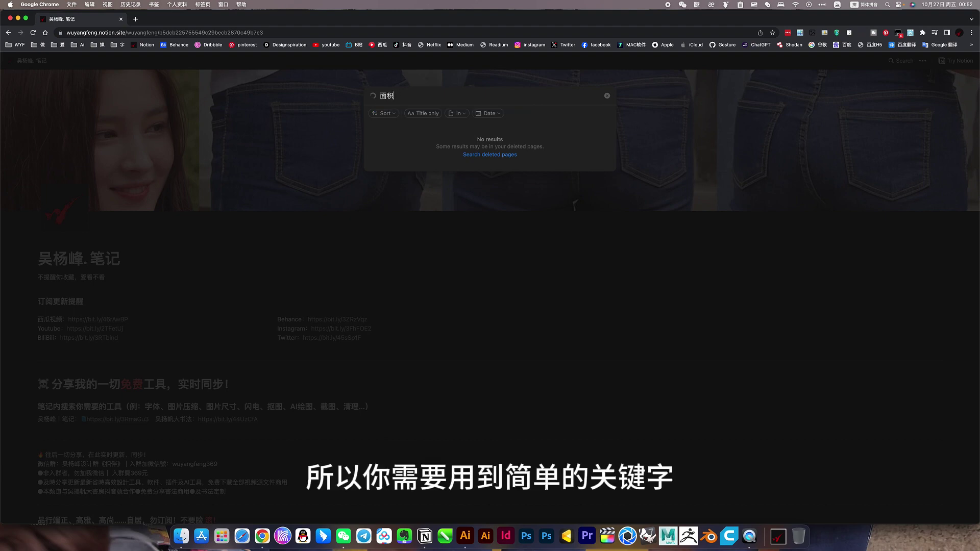
pyautogui.write('zhong')
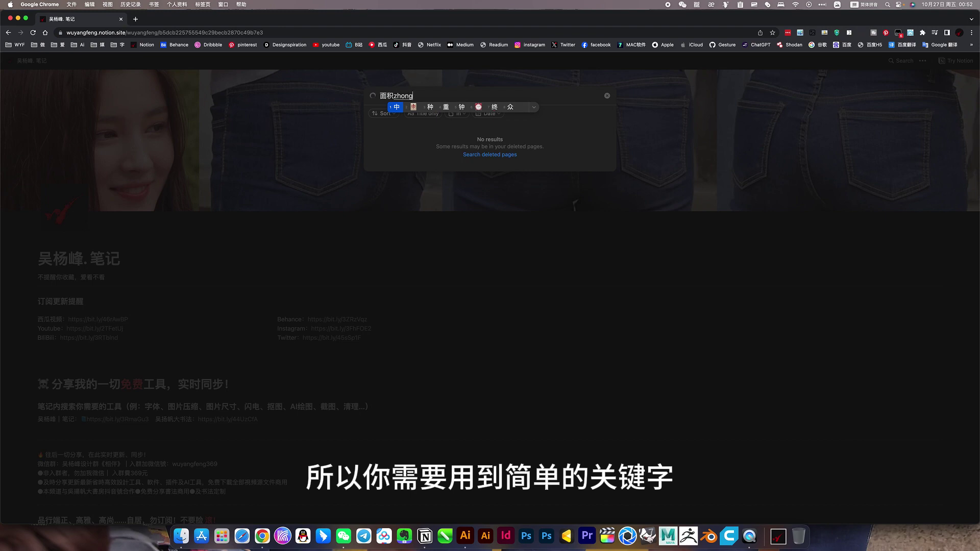
pyautogui.write('3')
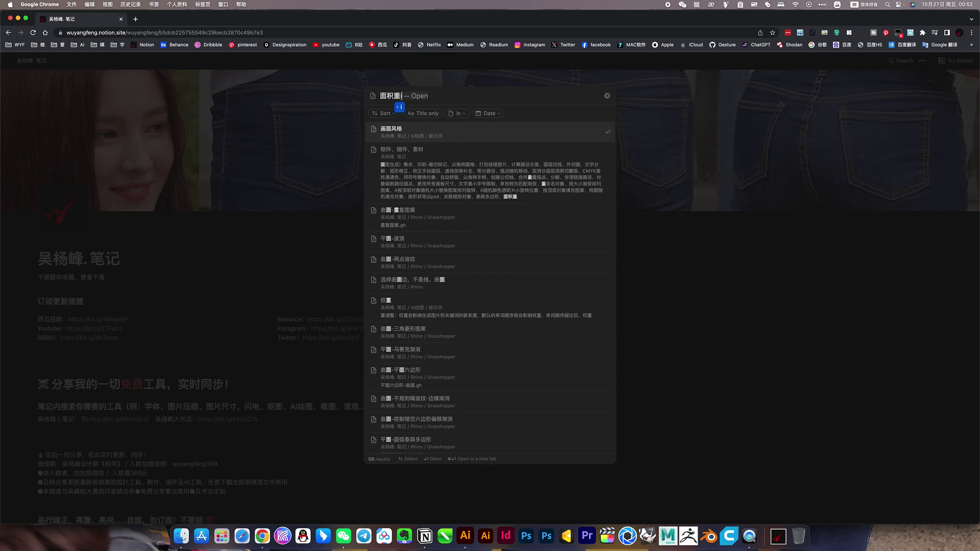
pyautogui.write('心')
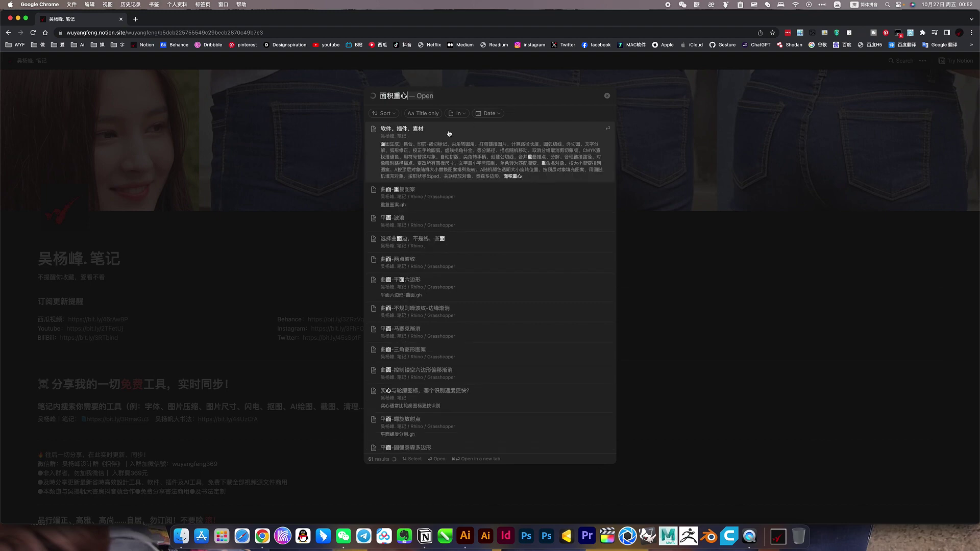
# Open the 软件、插件、素材 search result and scroll to the top of the page.
pyautogui.click(445, 135)
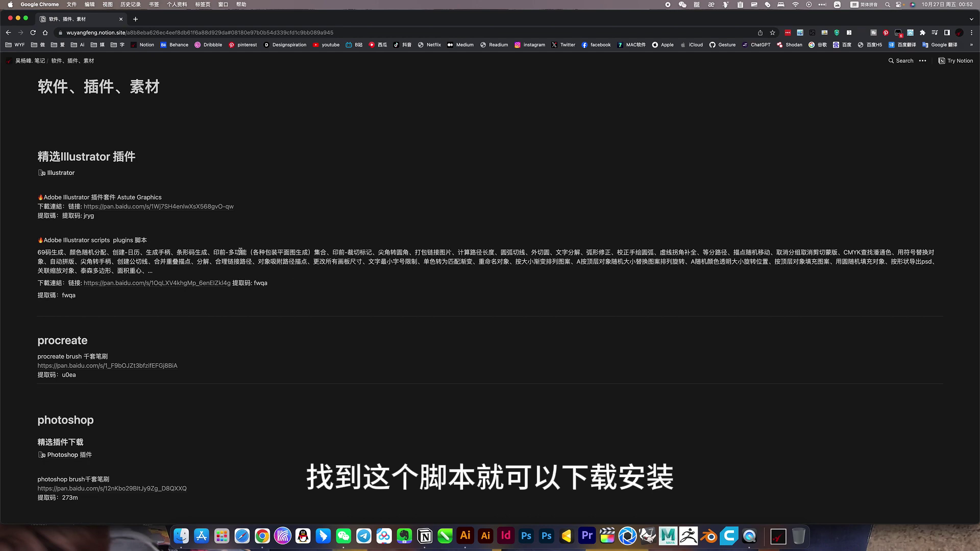
pyautogui.scroll(2, 339, 266)
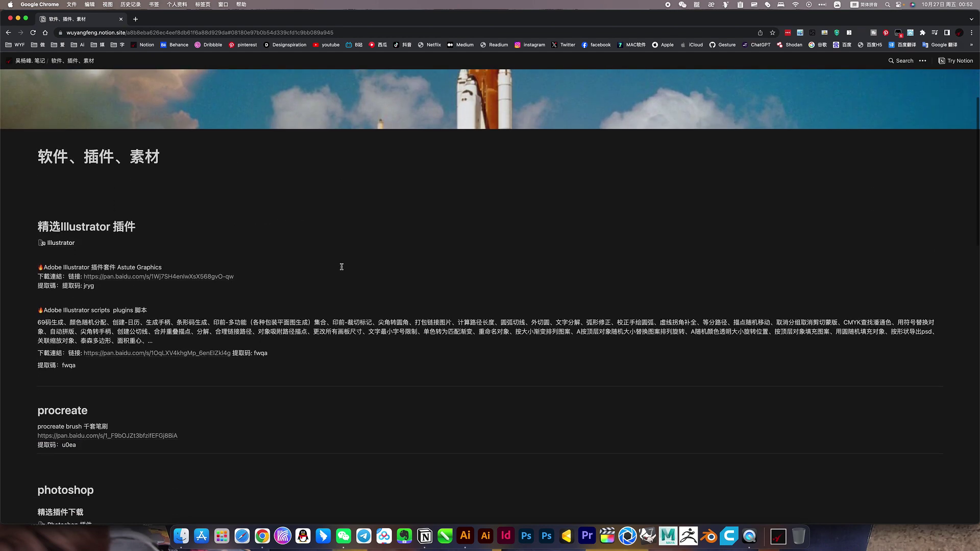